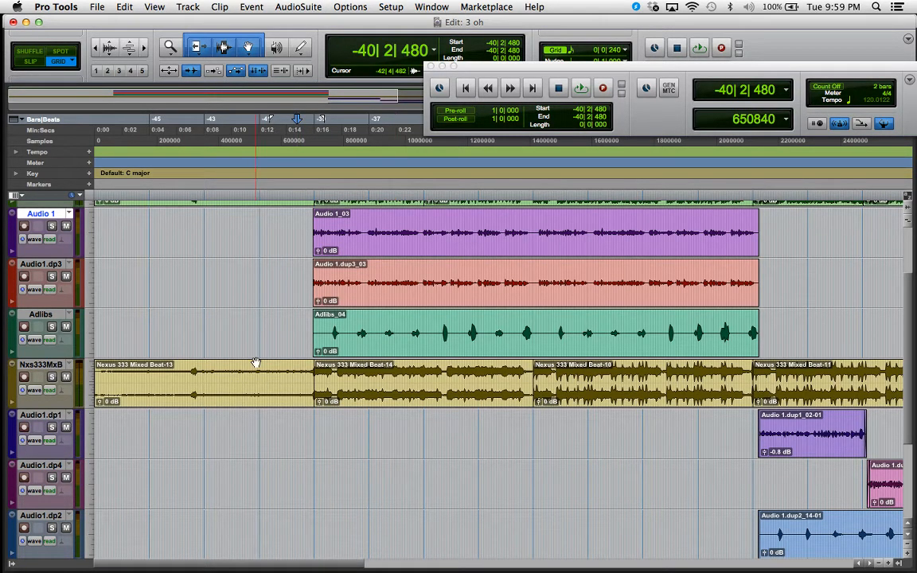
Show the Mix window and close the floating Transport window covering the channel inserts.
key(super+equal)
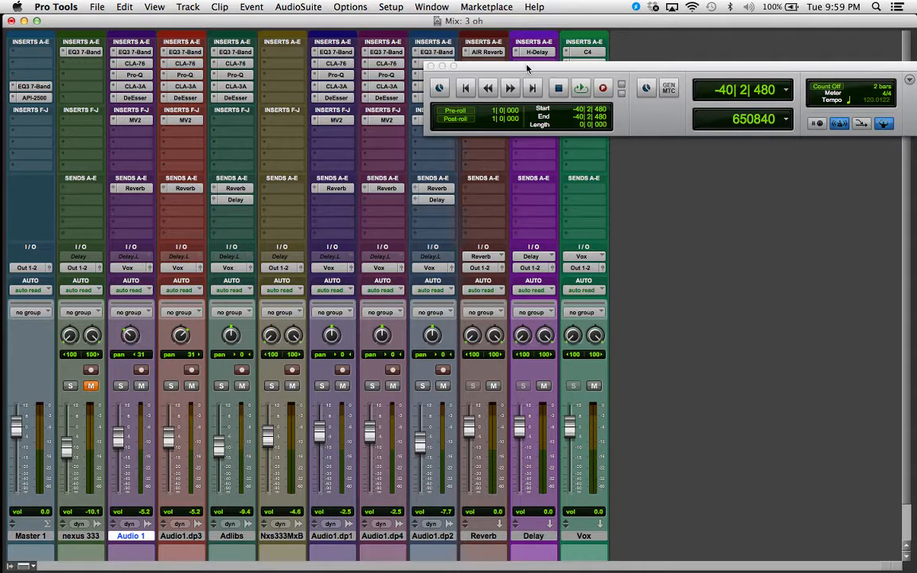
drag(524, 67, 159, 88)
click(111, 82)
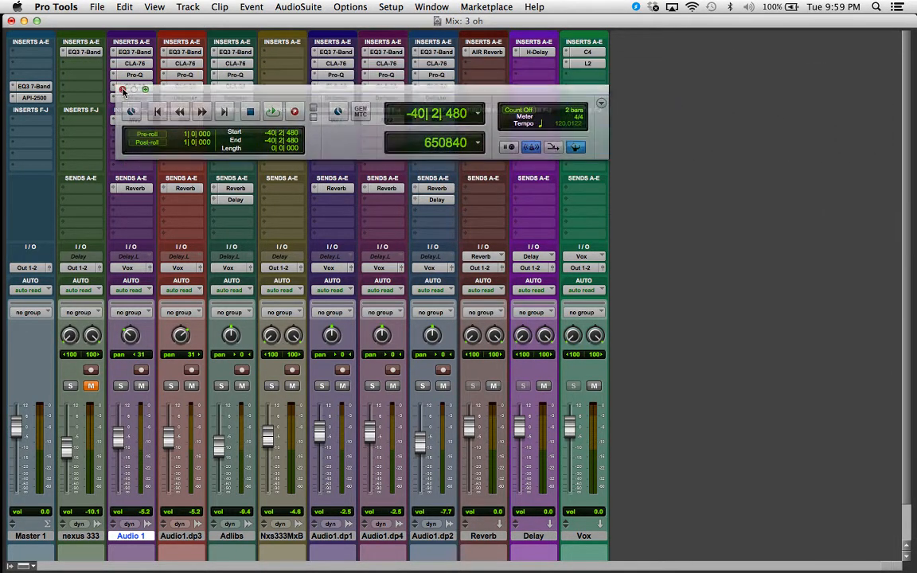
Open the C4 insert on the Vox track and place its window clear of the Vox inserts.
click(587, 52)
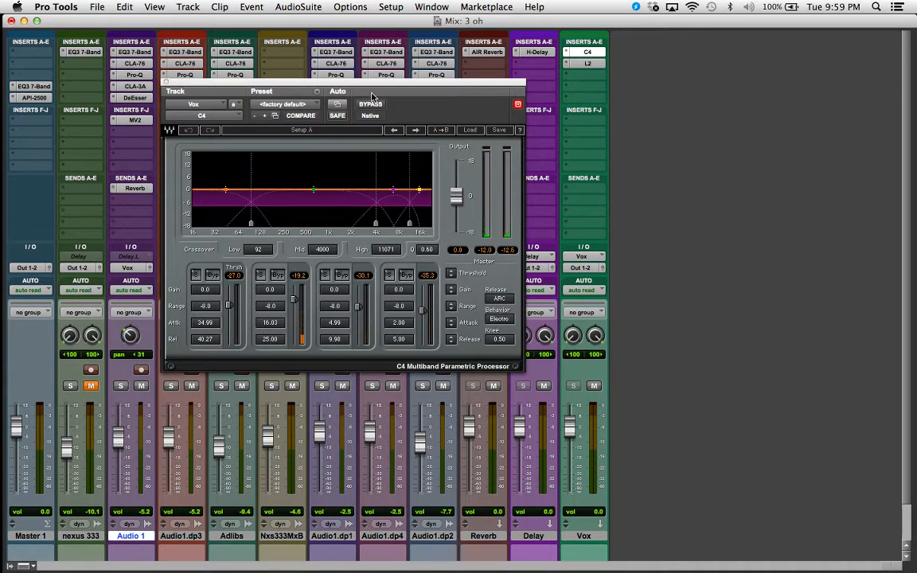
drag(367, 83, 649, 73)
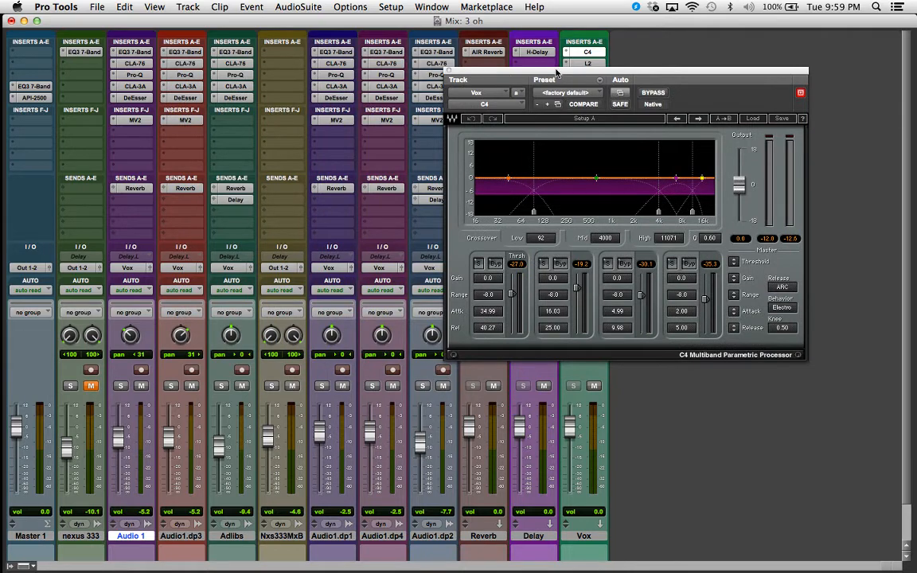
drag(557, 72, 595, 80)
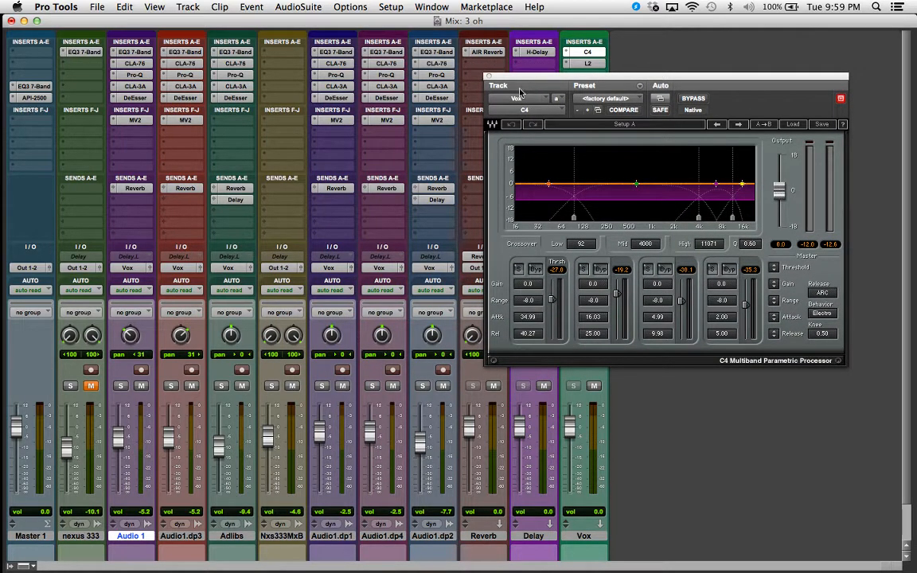
Play the session from -40|3|720, just before the Audio 1 clip, while watching the C4 react, and close the plug-in.
key(super+equal)
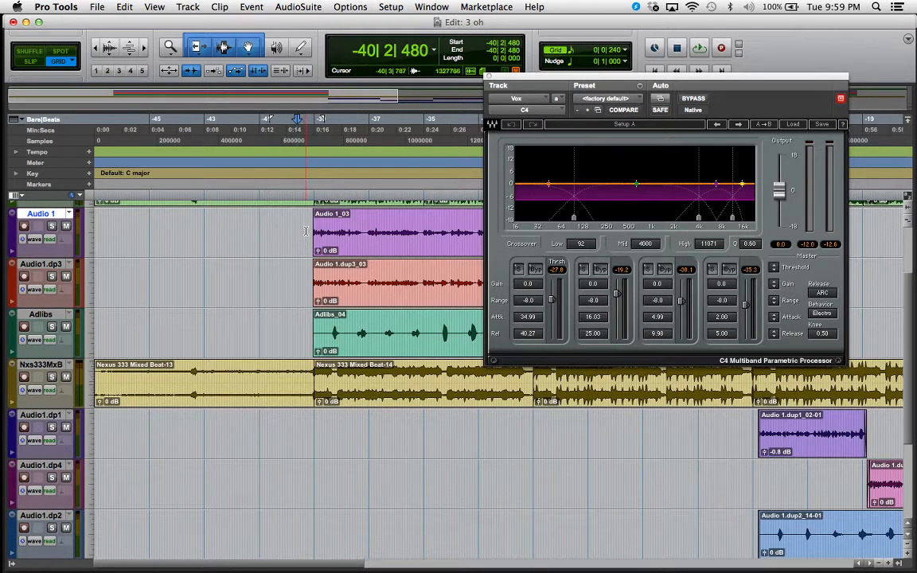
click(304, 231)
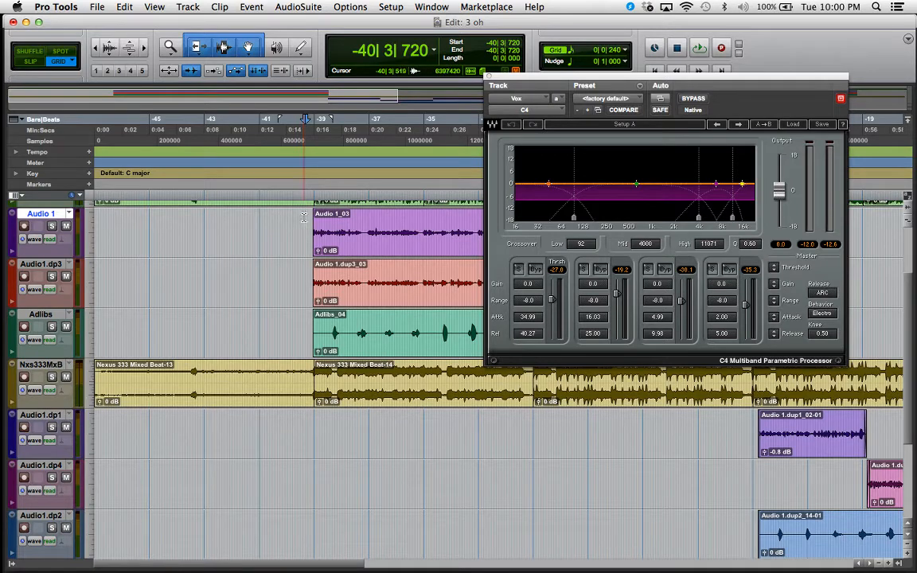
key(space)
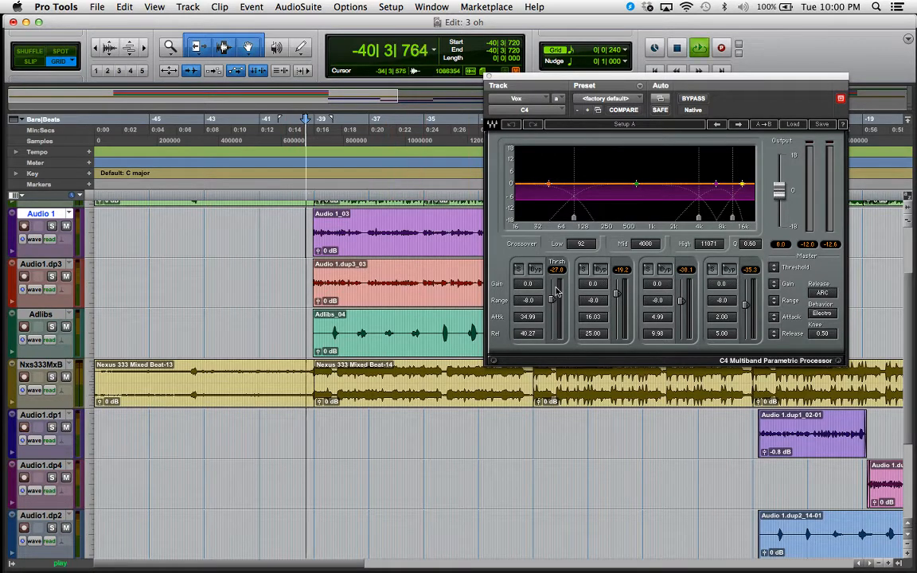
drag(647, 85, 626, 115)
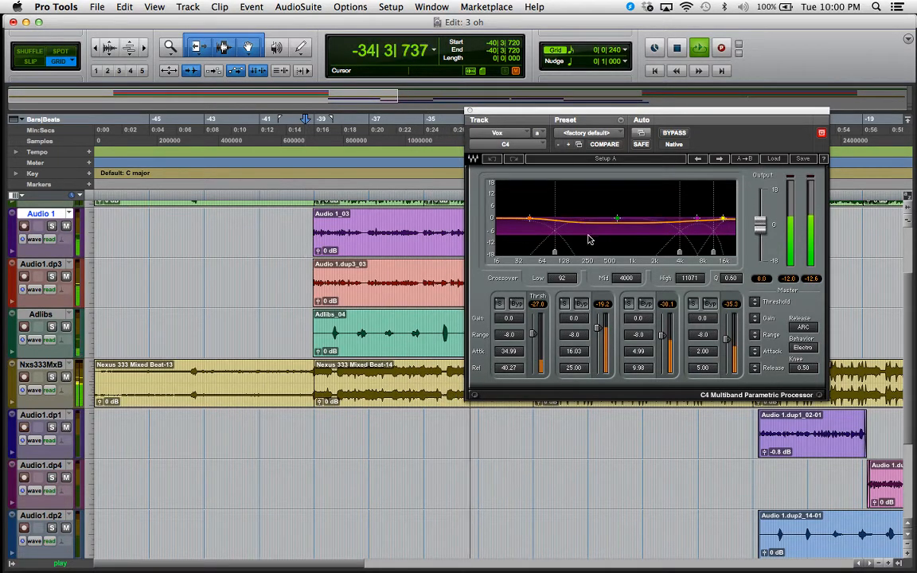
key(space)
click(470, 110)
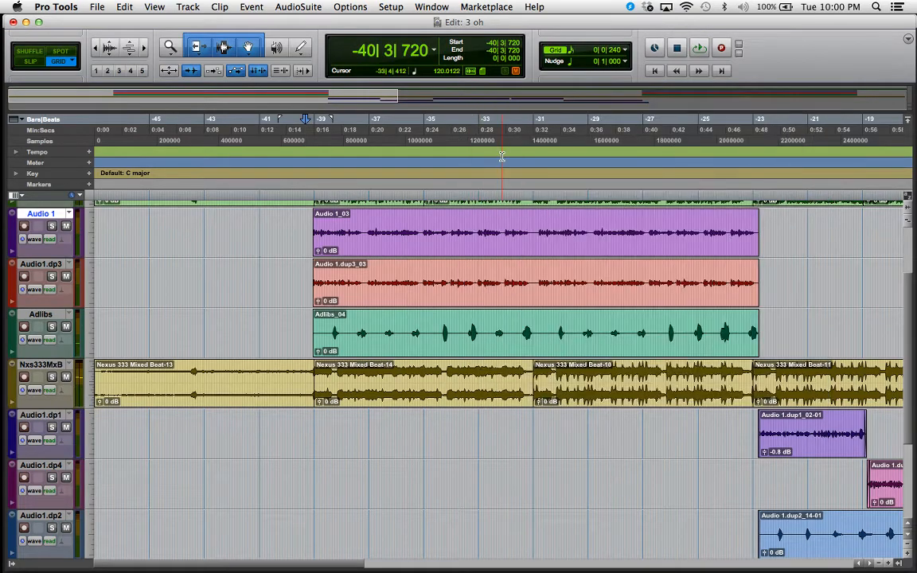
Audition the Audio 1 and Audio1.dp3 vocals soloed in the Mix window, and clear both solos.
key(super+equal)
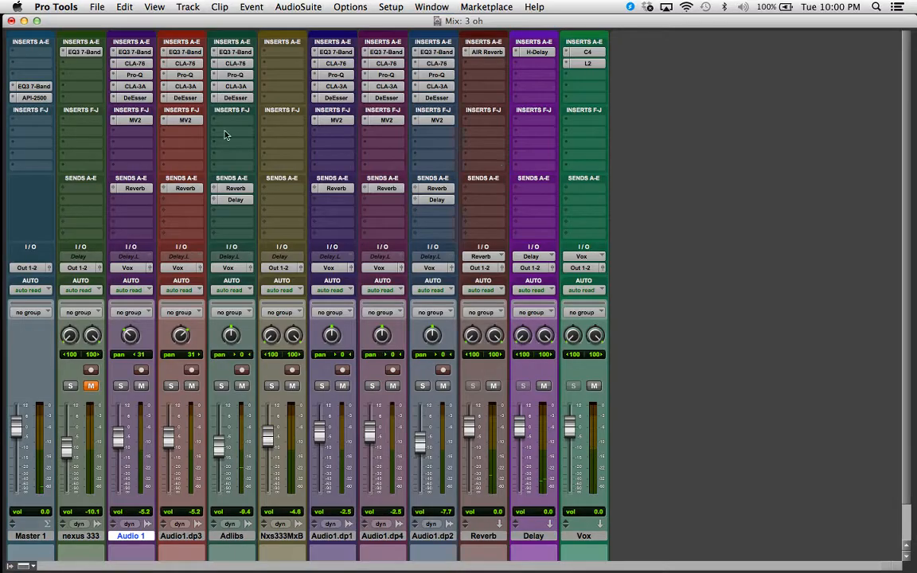
key(space)
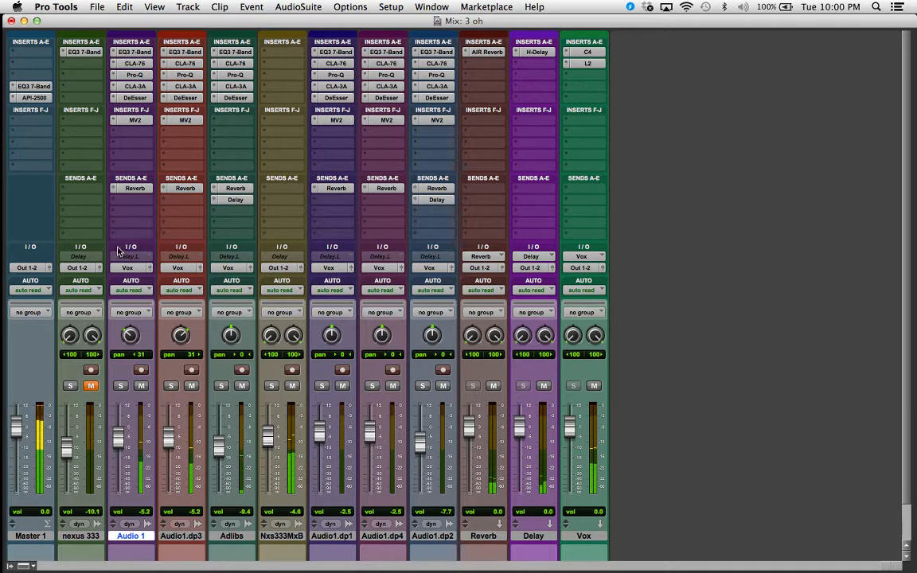
click(121, 386)
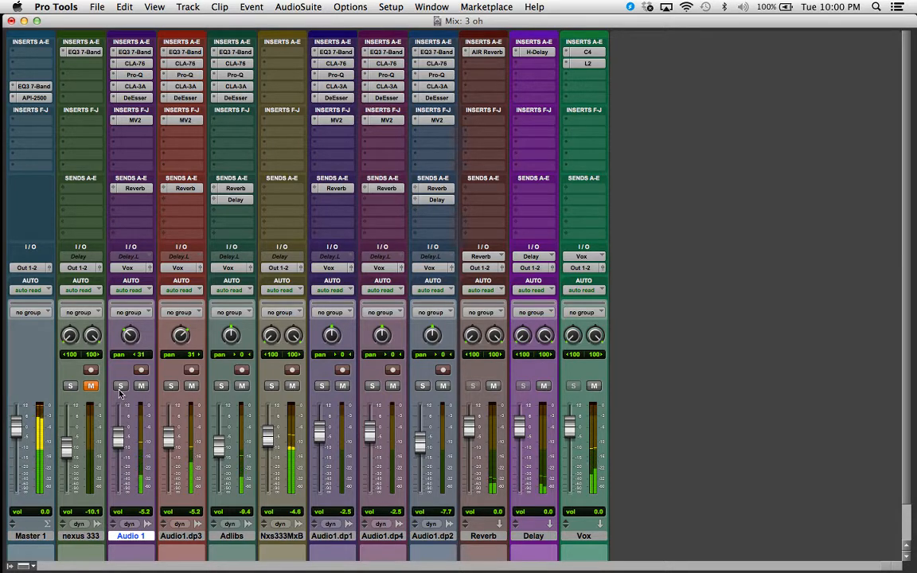
click(171, 386)
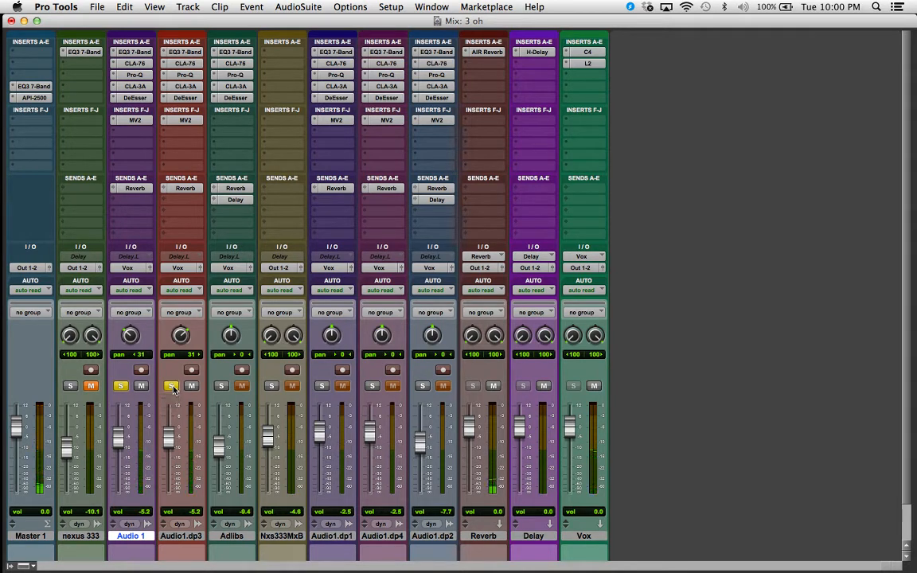
click(121, 386)
click(168, 387)
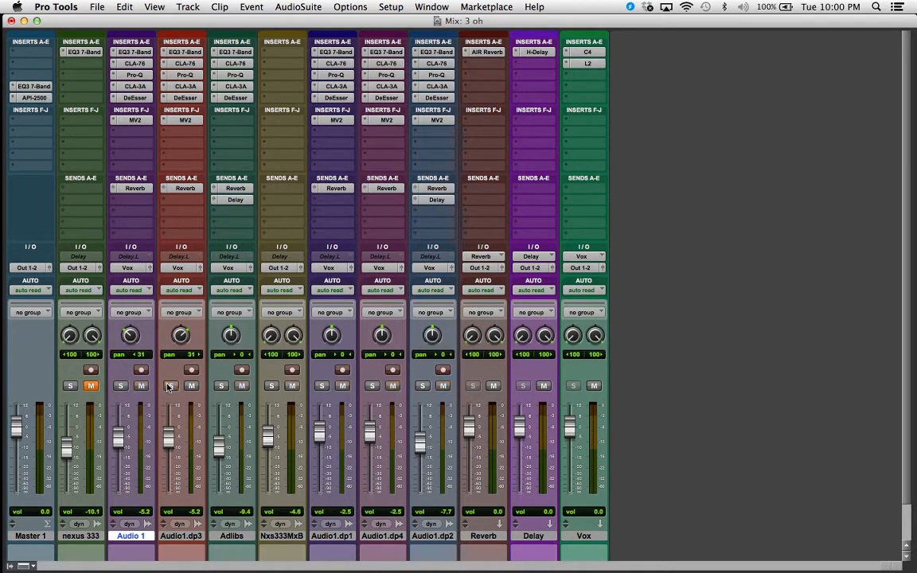
Listen to the transition into the Audio1.dp1 section in the Edit window, with the Audio1.dp1 track selected.
key(super+equal)
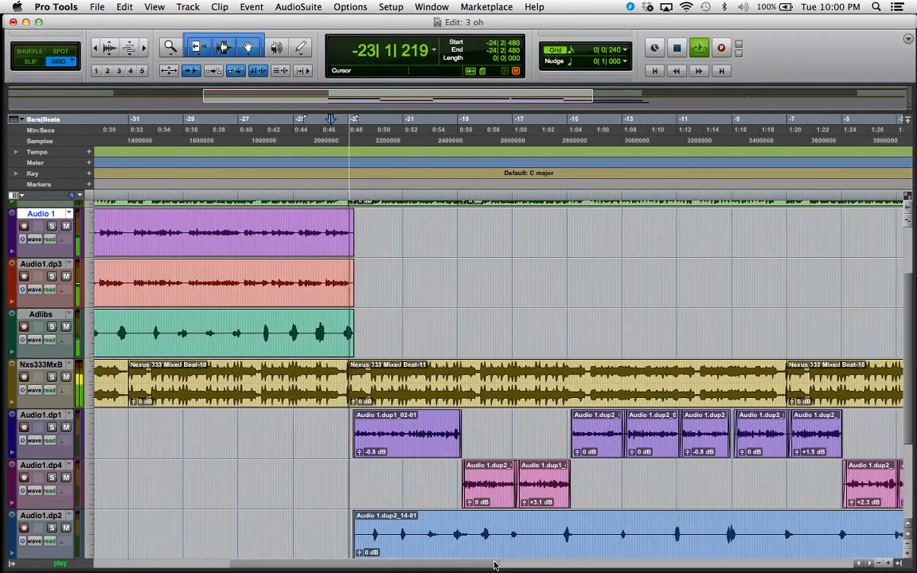
click(56, 416)
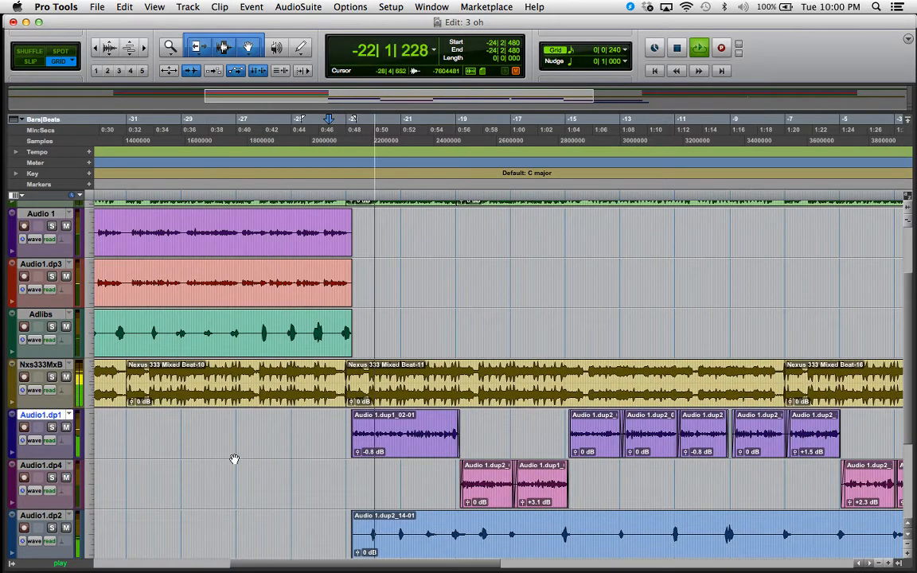
key(space)
Place the edit cursor on Audio1.dp1 just before its first clip and return to the Mix window.
key(super+equal)
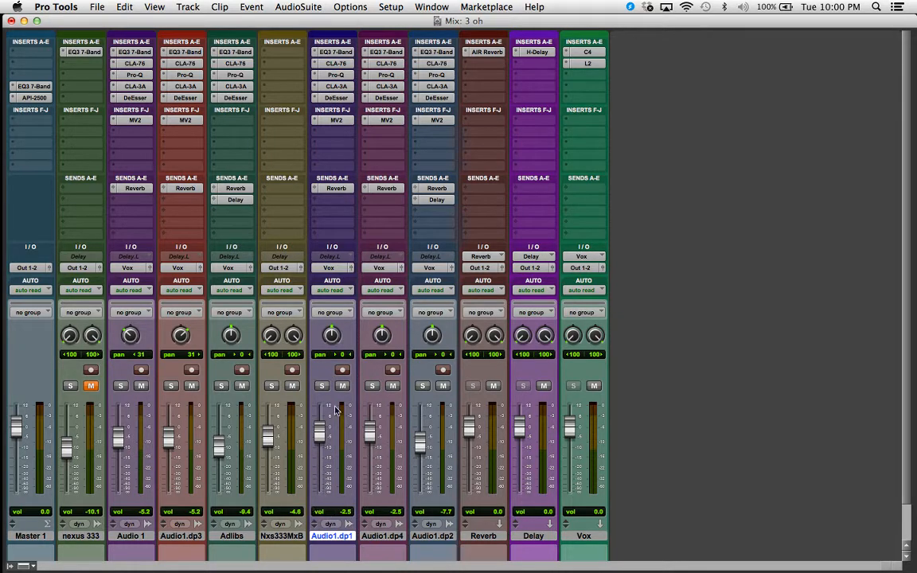
key(super+equal)
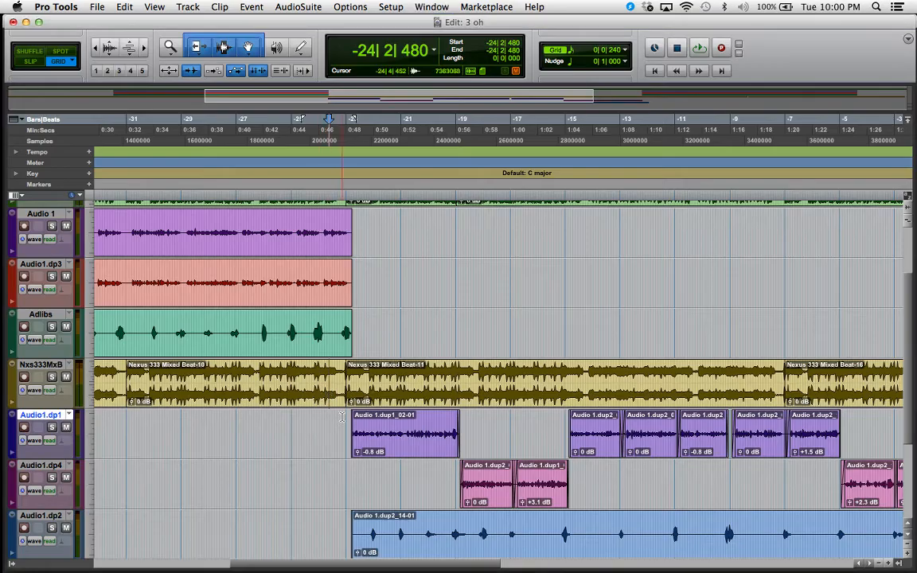
click(346, 422)
key(super+equal)
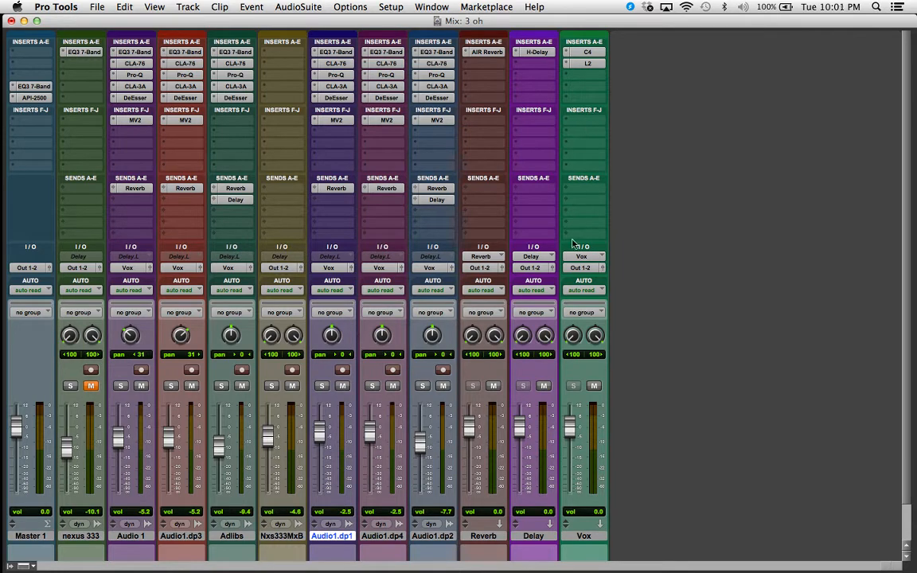
Create one new stereo Aux Input track after the Vox track.
click(580, 539)
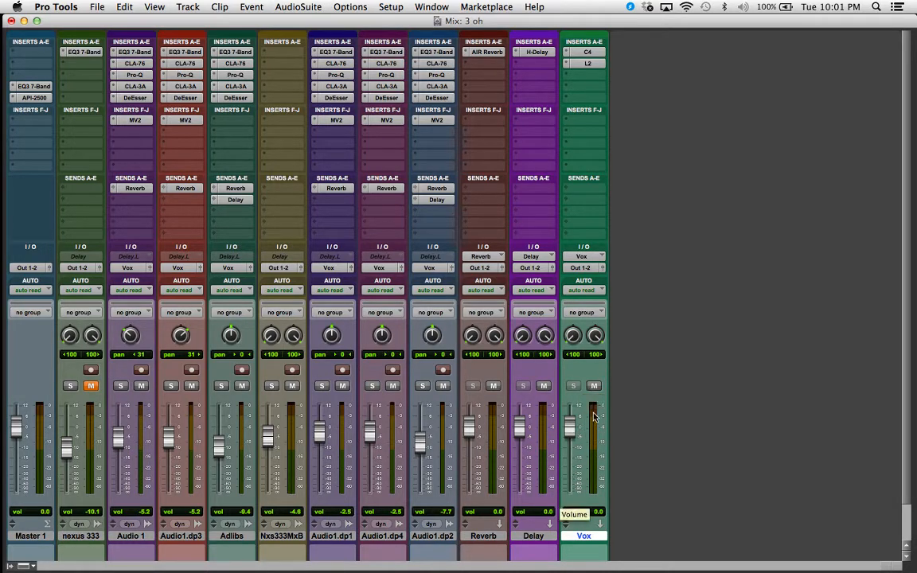
key(shift+super+n)
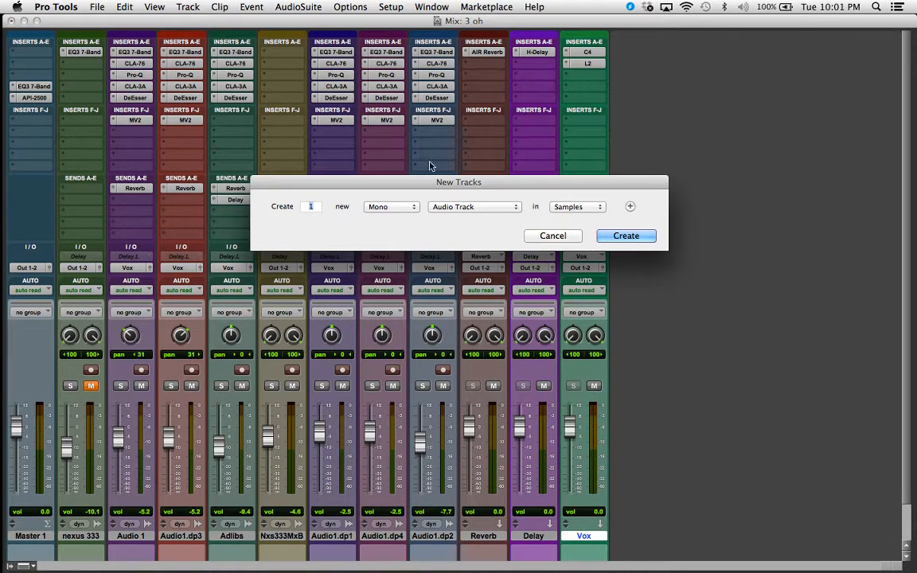
click(386, 207)
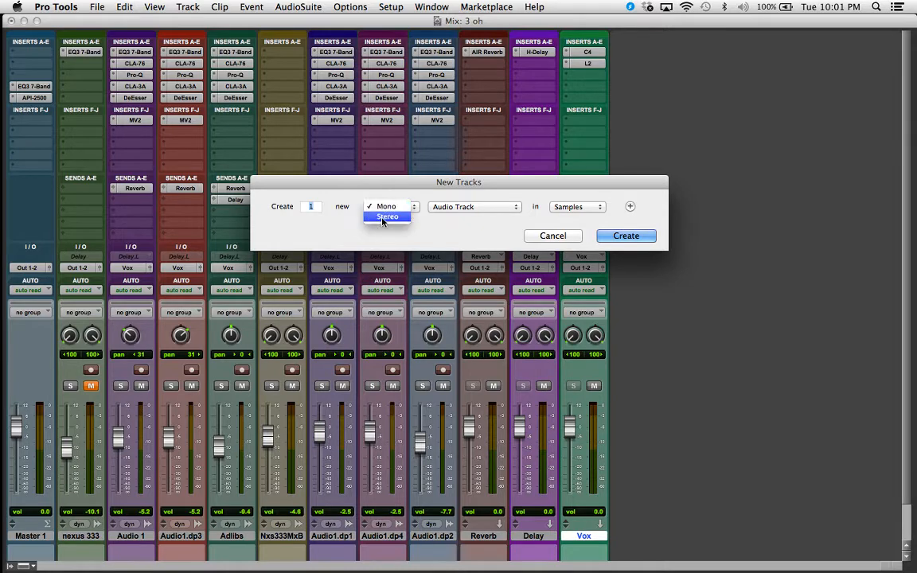
click(388, 217)
click(465, 207)
click(455, 217)
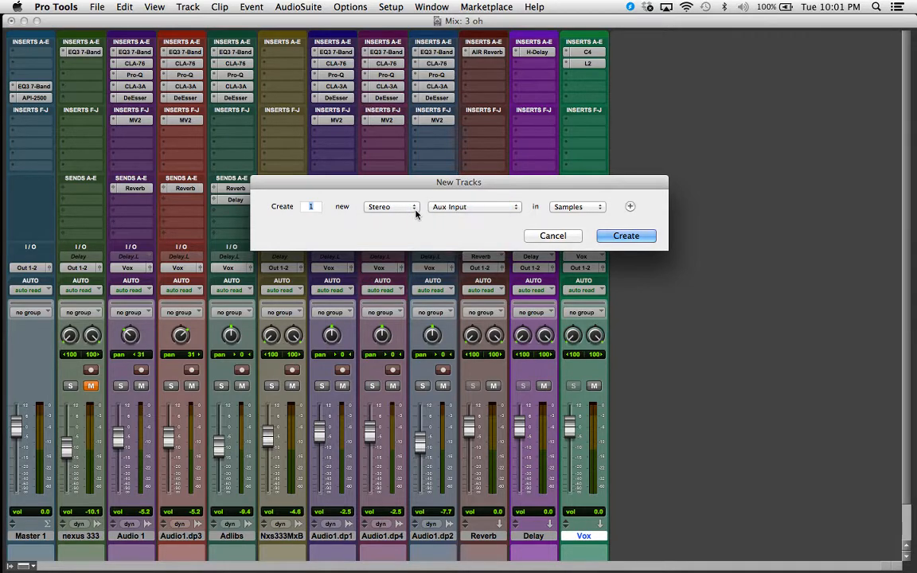
click(611, 235)
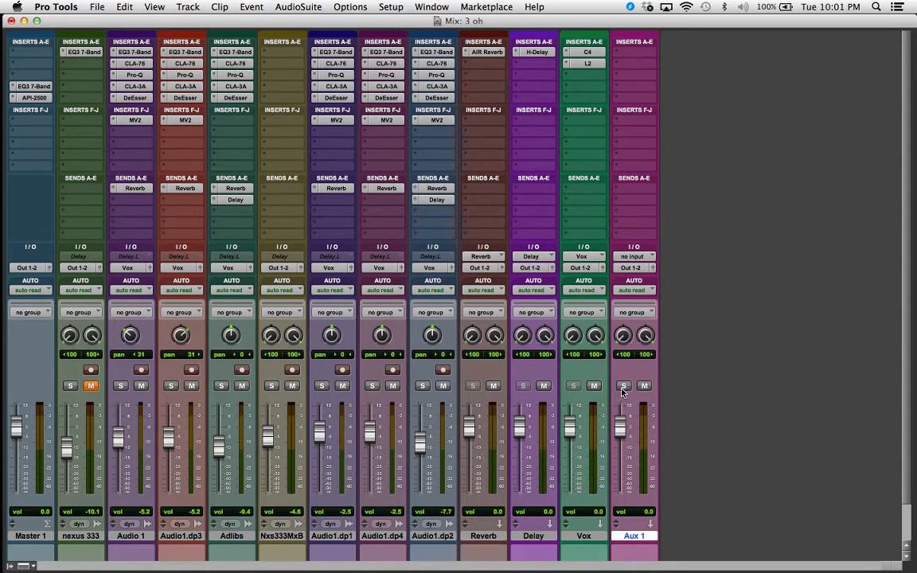
Put the Aux 1 track in solo-safe mode and look through the buses available for its input without assigning one.
super+click(624, 387)
click(631, 259)
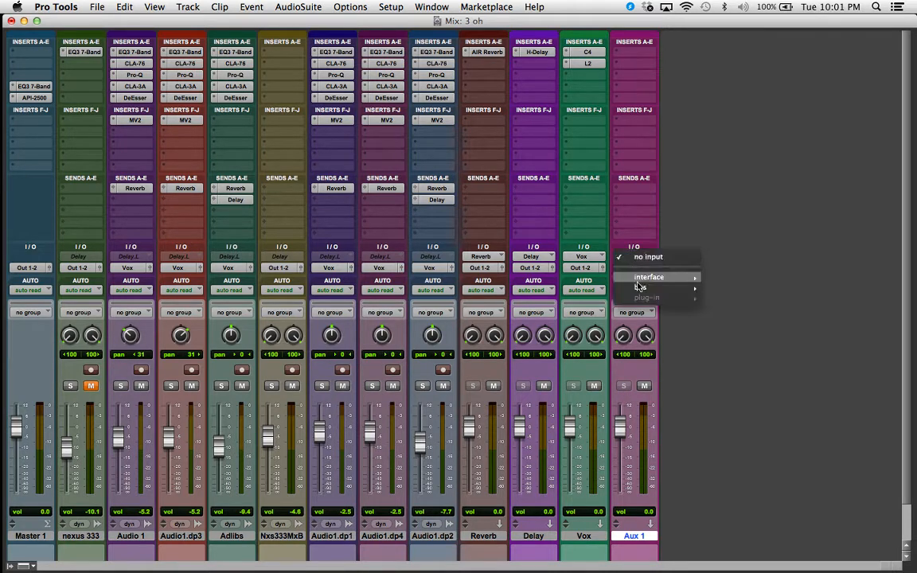
mouse_move(640, 287)
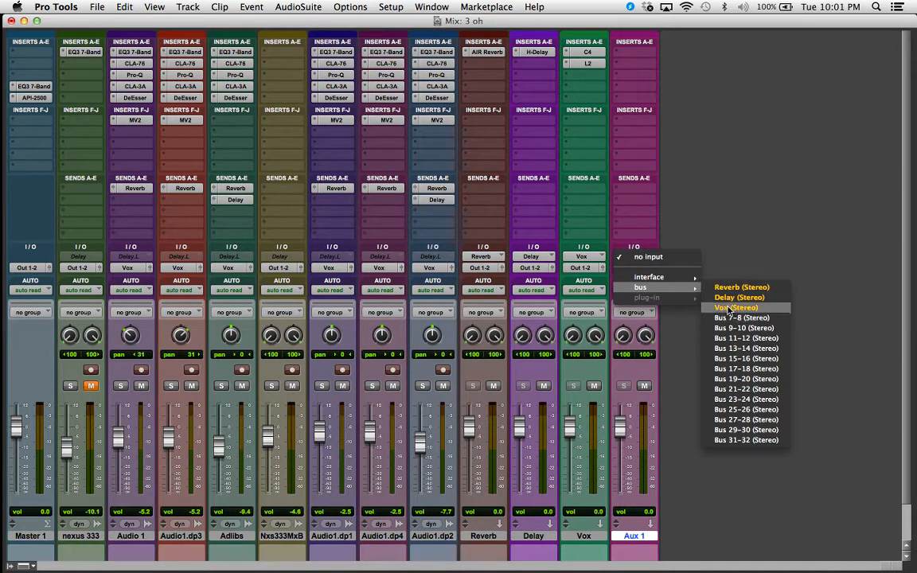
click(674, 225)
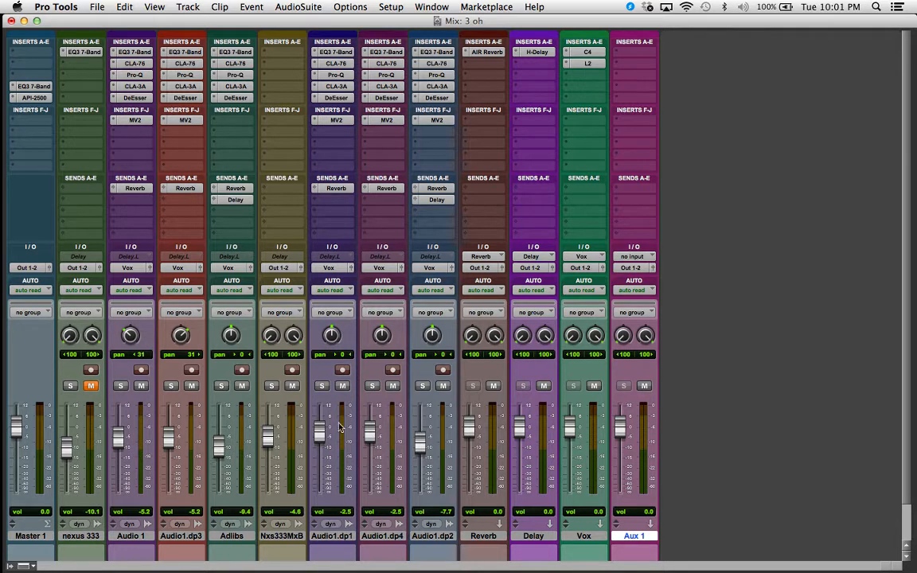
Select the Audio1.dp1, Audio1.dp4 and Audio1.dp2 vocal tracks in turn to point out the group.
click(331, 536)
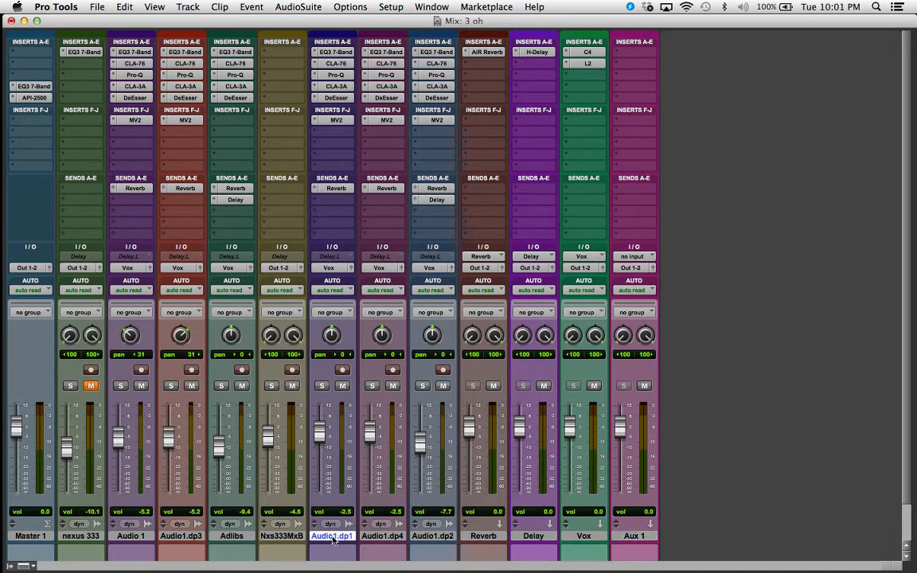
click(387, 538)
click(424, 539)
click(344, 535)
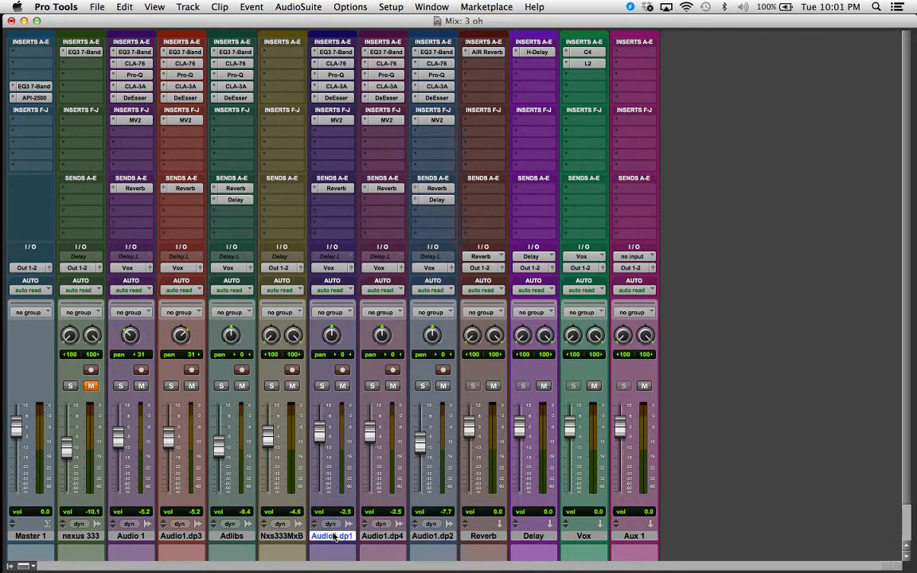
click(383, 537)
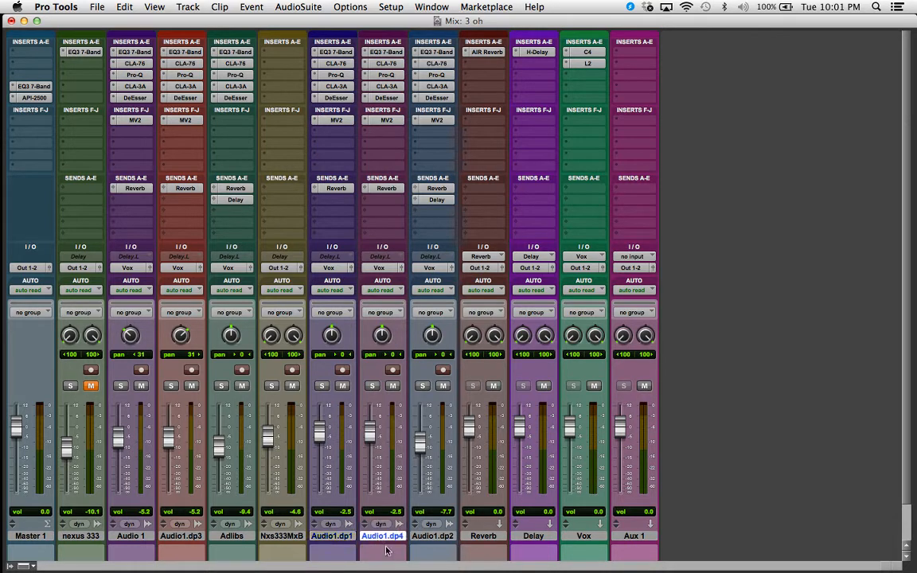
click(432, 535)
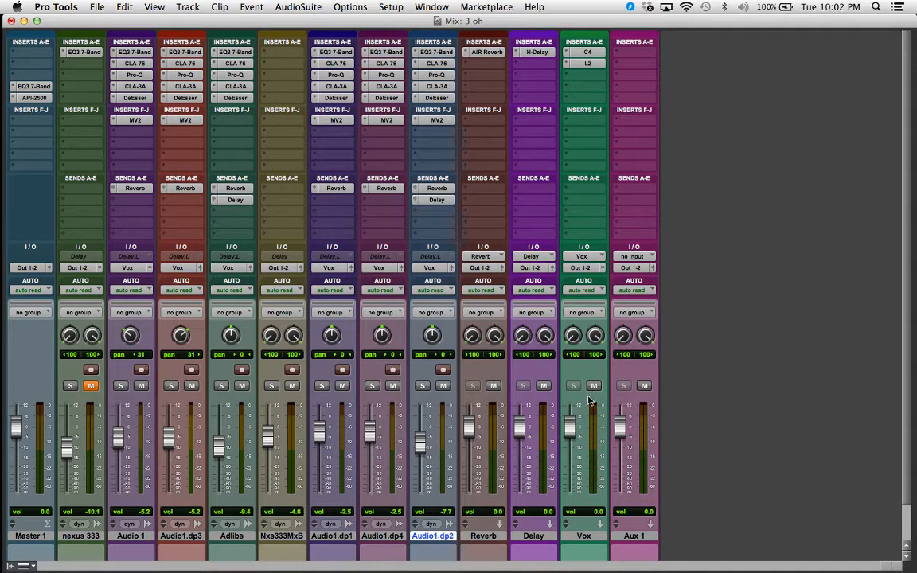
Open the C4 on the Vox track and set its mid crossover to 3802 Hz.
click(586, 53)
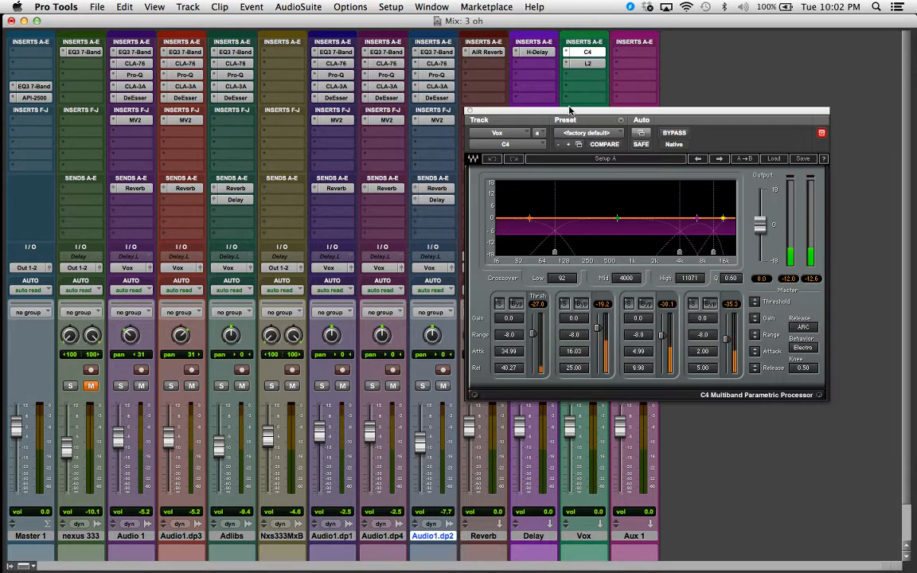
drag(568, 111, 566, 93)
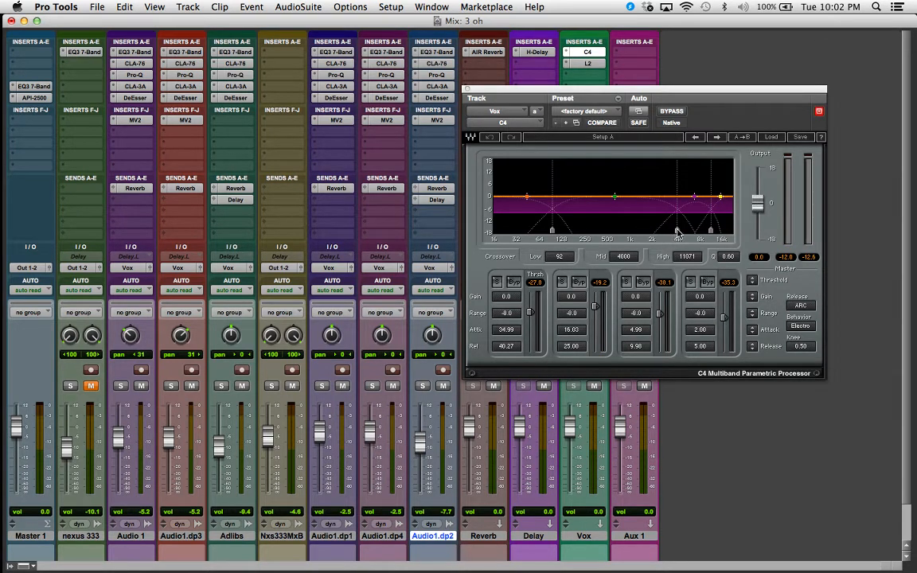
drag(678, 231, 676, 230)
drag(700, 315, 700, 315)
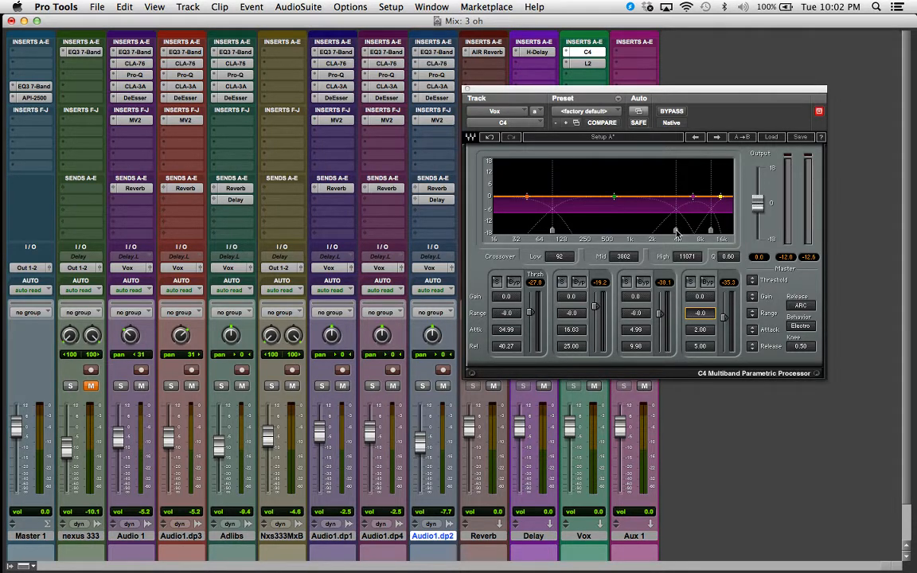
Set the C4's mid crossover to 2345 Hz, solo its third band during playback, and close the plug-in.
drag(676, 233, 659, 231)
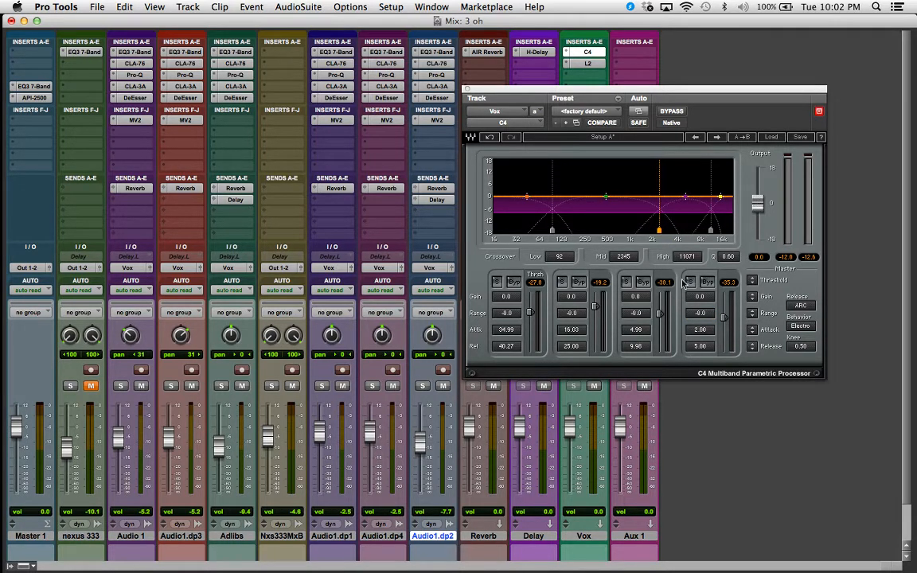
click(626, 282)
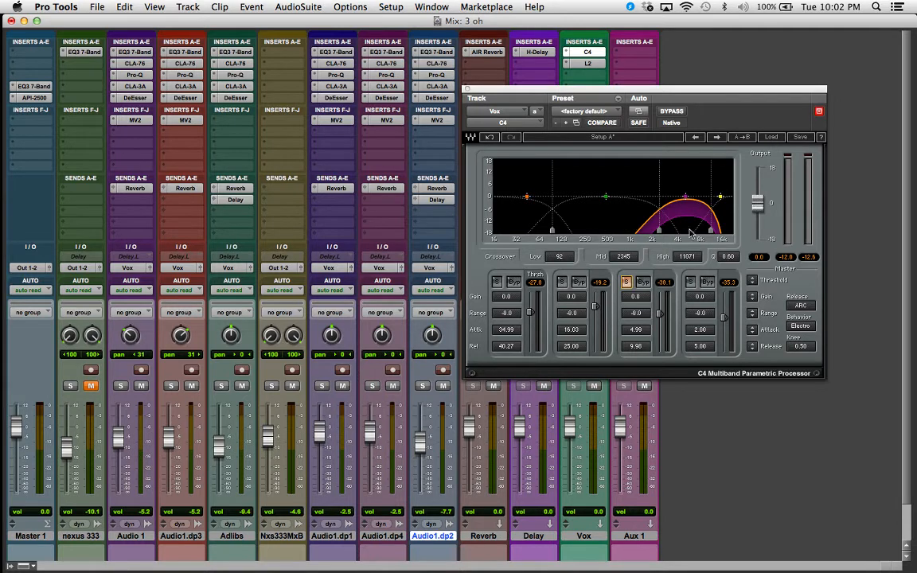
key(space)
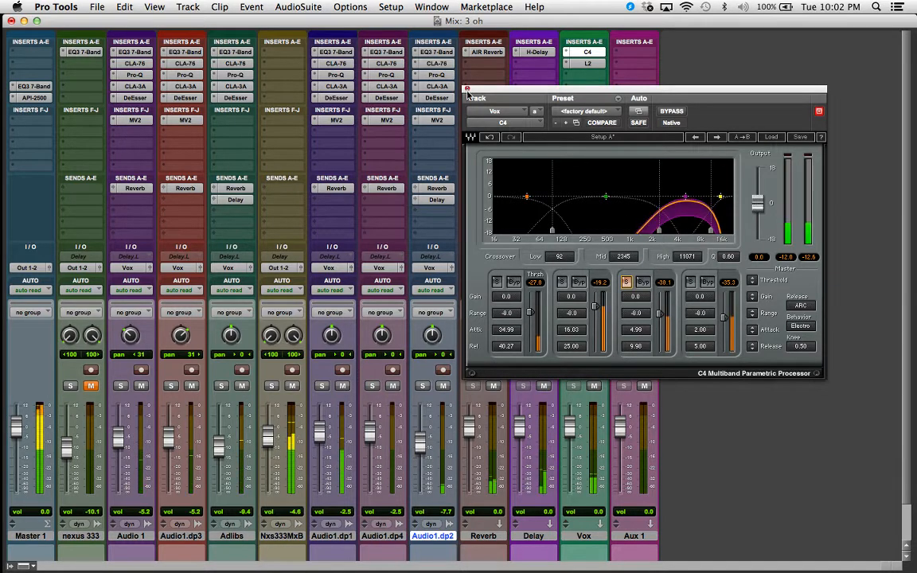
click(468, 89)
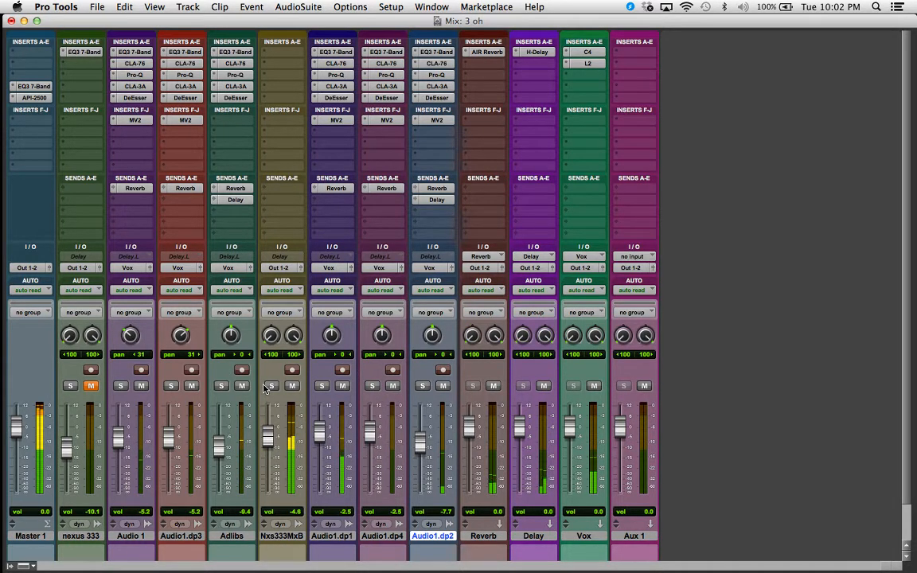
Mute the Nxs333MxB track and bypass the reverb and delay sends on Audio1.dp1, Audio1.dp4 and Audio1.dp2.
click(292, 386)
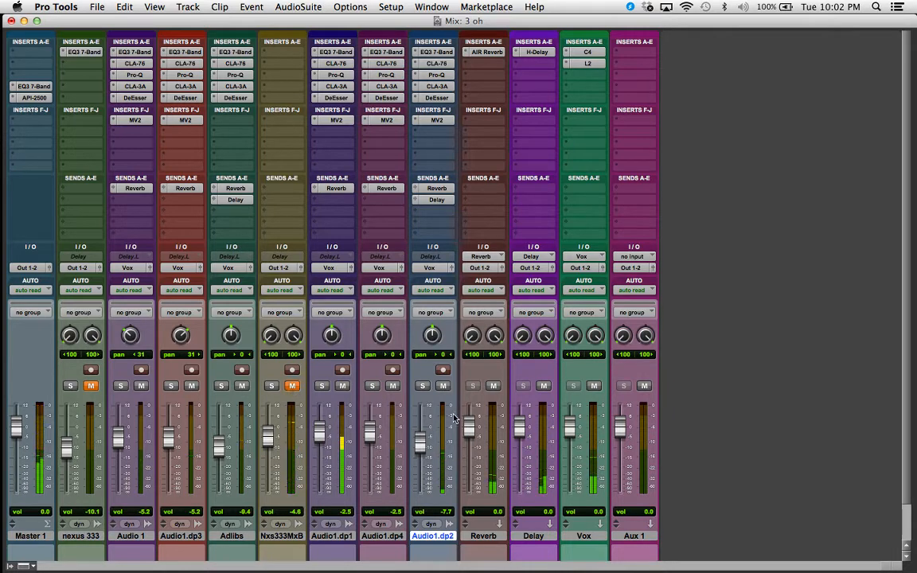
super+click(337, 190)
super+click(388, 190)
super+click(436, 190)
super+click(437, 201)
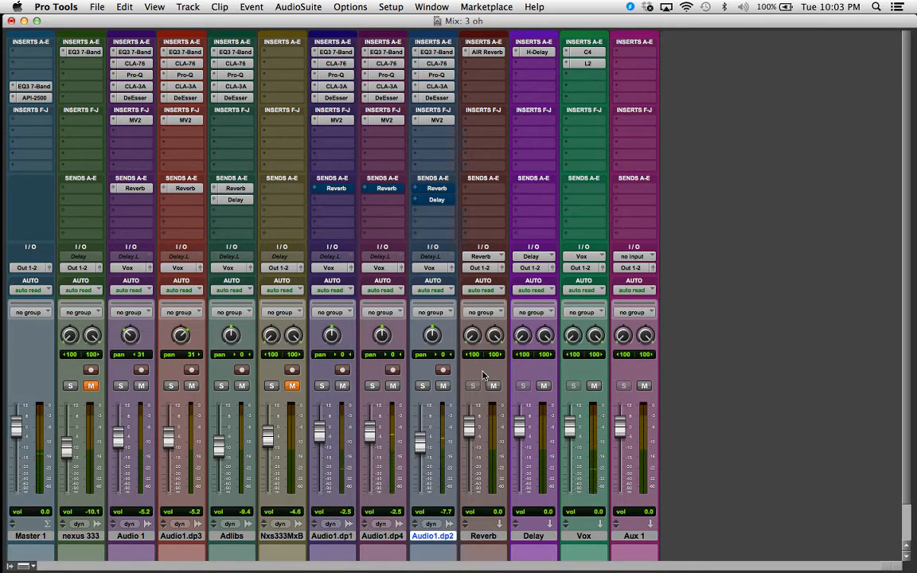
Reopen the Vox track's C4, toggle the solo of its third band, and close the plug-in.
click(585, 53)
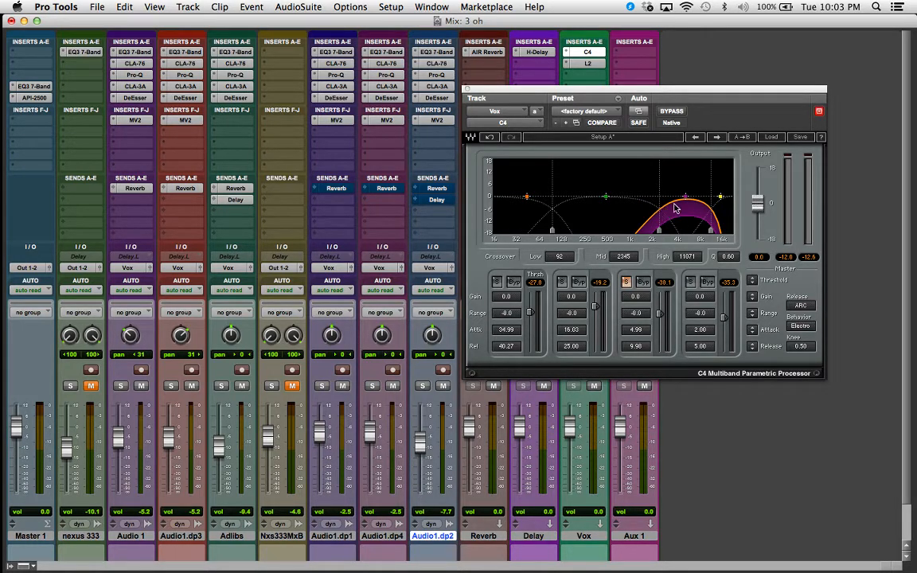
click(627, 283)
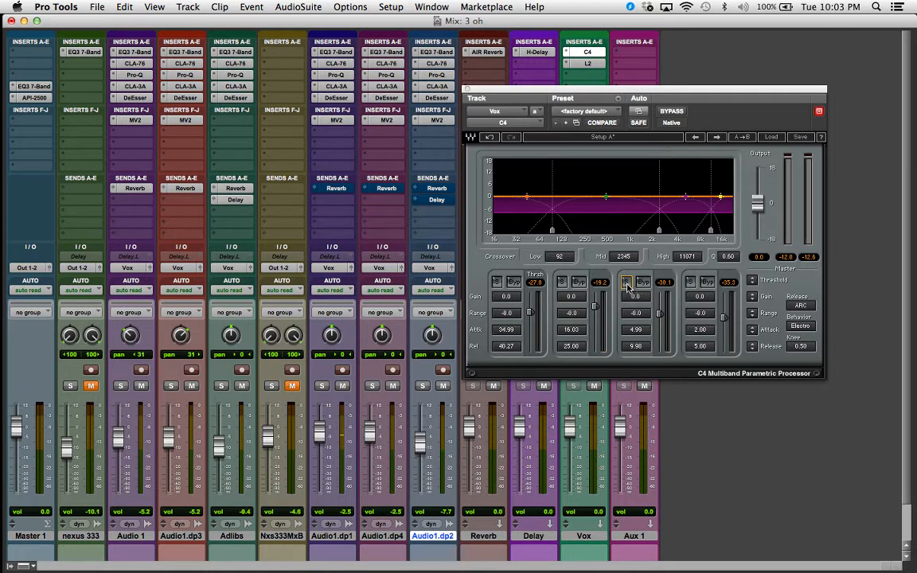
click(626, 284)
click(468, 89)
Bypass the C4 and L2 inserts on the Vox track and mute only the Audio1.dp2 vocal.
click(587, 53)
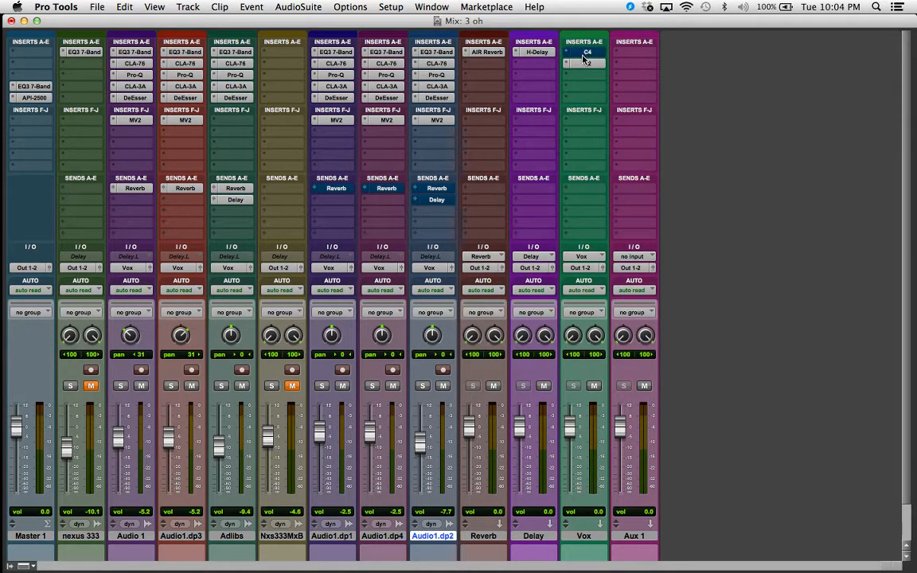
click(586, 63)
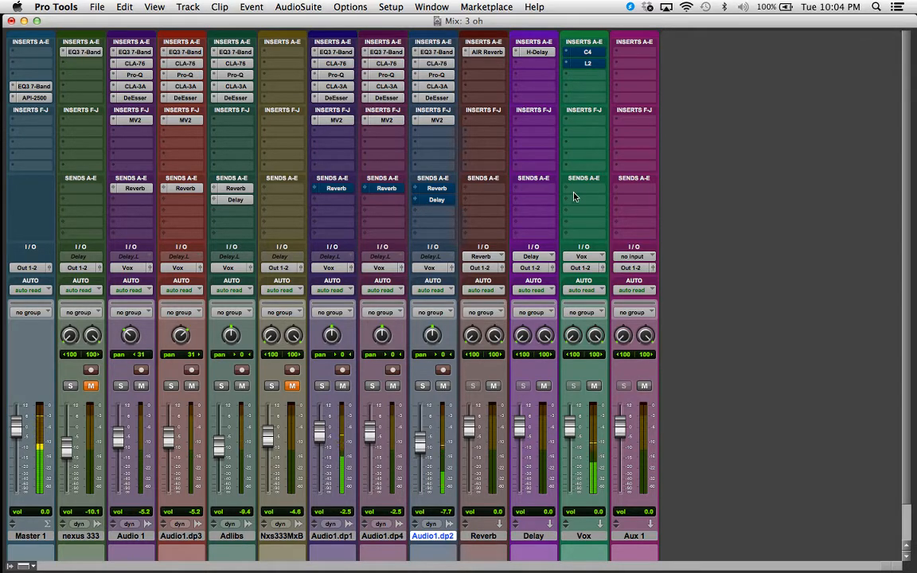
click(443, 385)
click(393, 386)
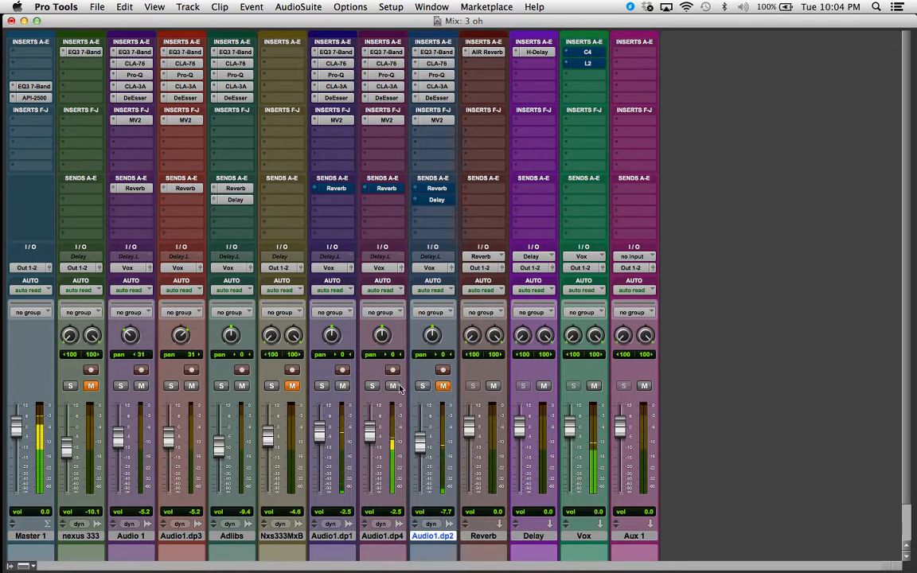
click(391, 388)
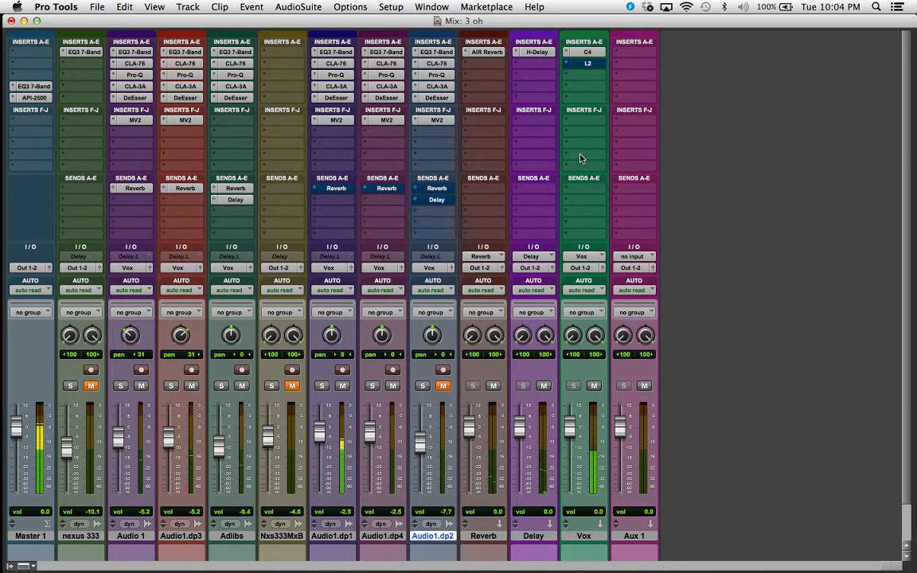
Toggle the C4's bypass on the Vox track to compare the processed and unprocessed vocals, leaving it active.
super+click(584, 51)
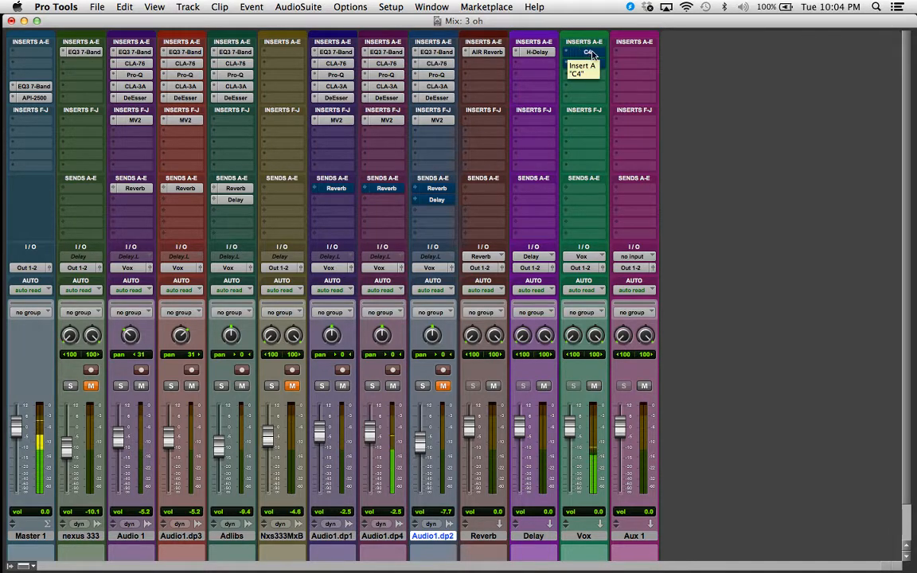
super+click(588, 52)
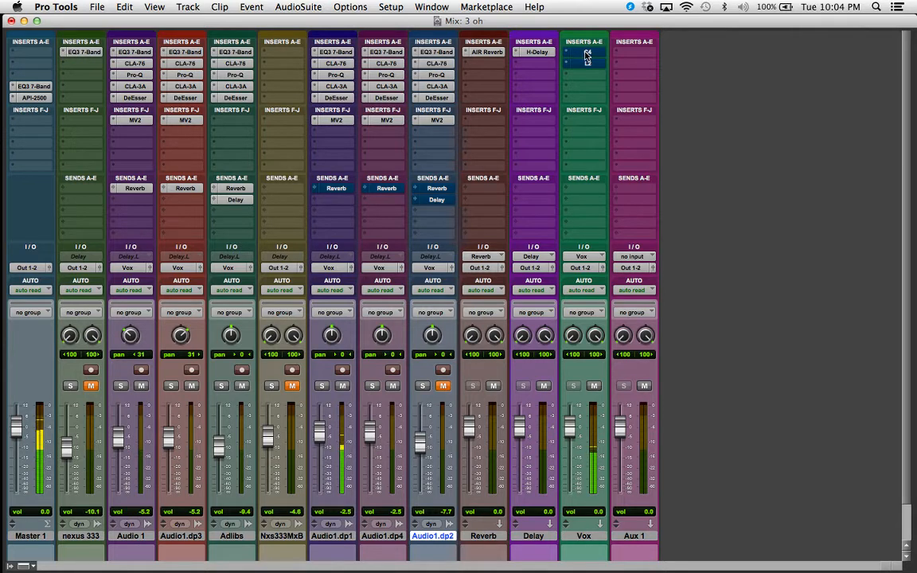
super+click(588, 55)
Switch to the Edit window, restart playback from -13|4|480 on the Audio1.dp2 track, and stop it.
key(super+equal)
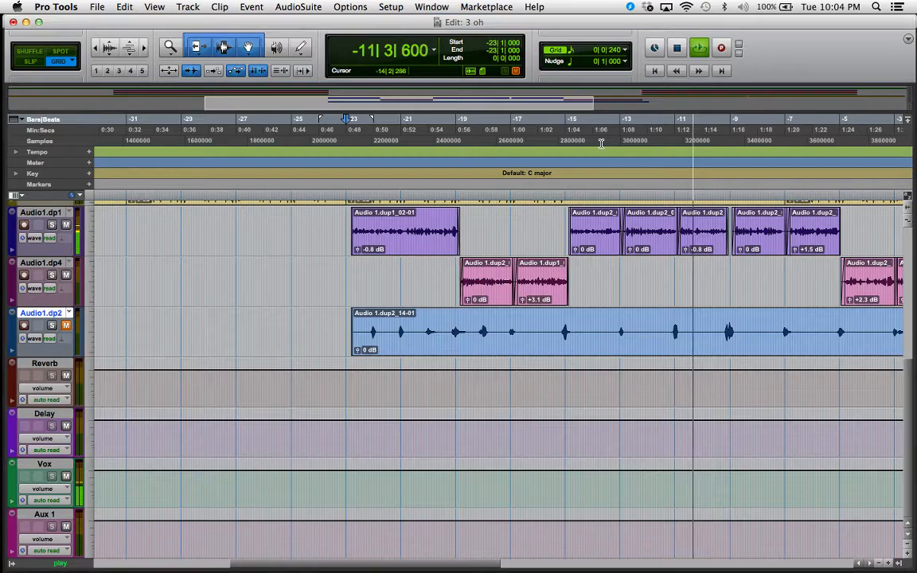
click(655, 331)
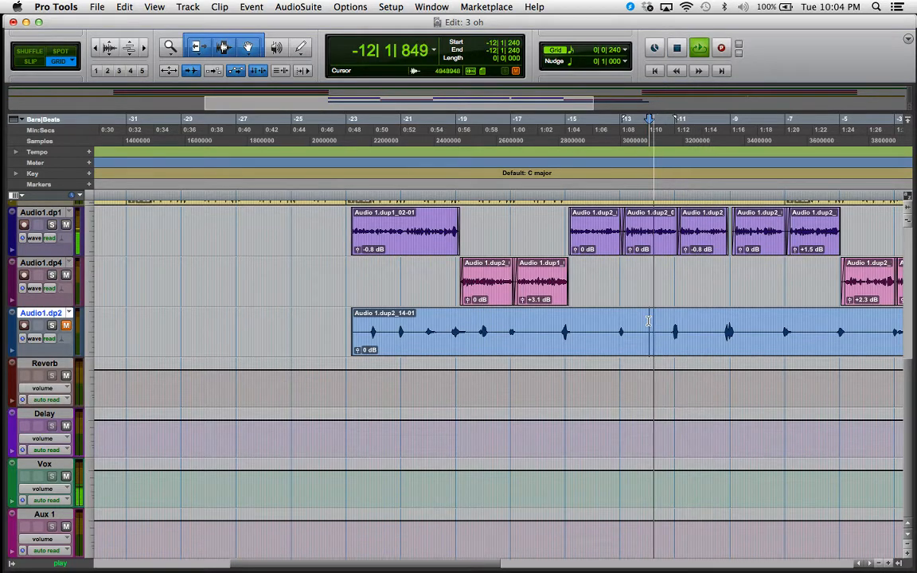
click(641, 331)
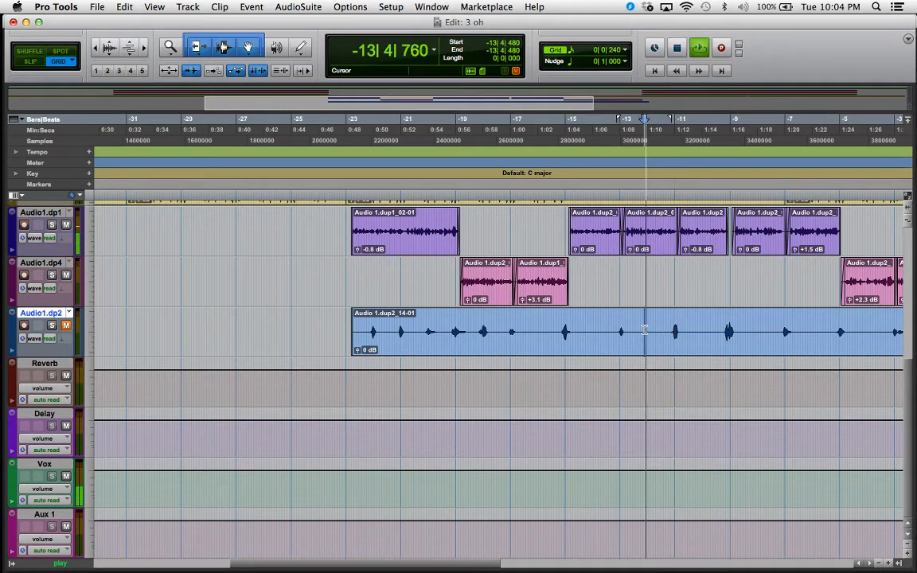
key(space)
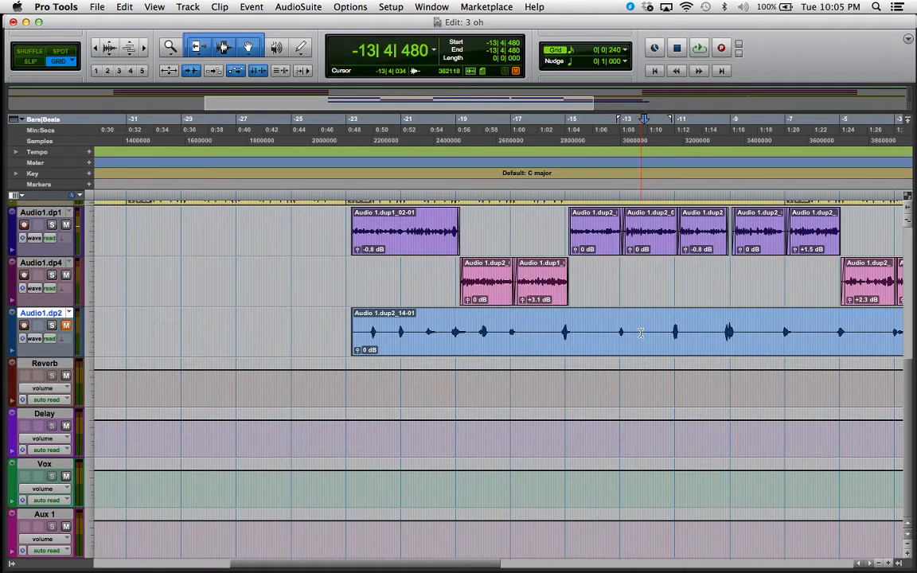
Look closely at the Audio1.dp1 clips and play them back from -12|4|720 to find a phrase.
key(super+bracketright)
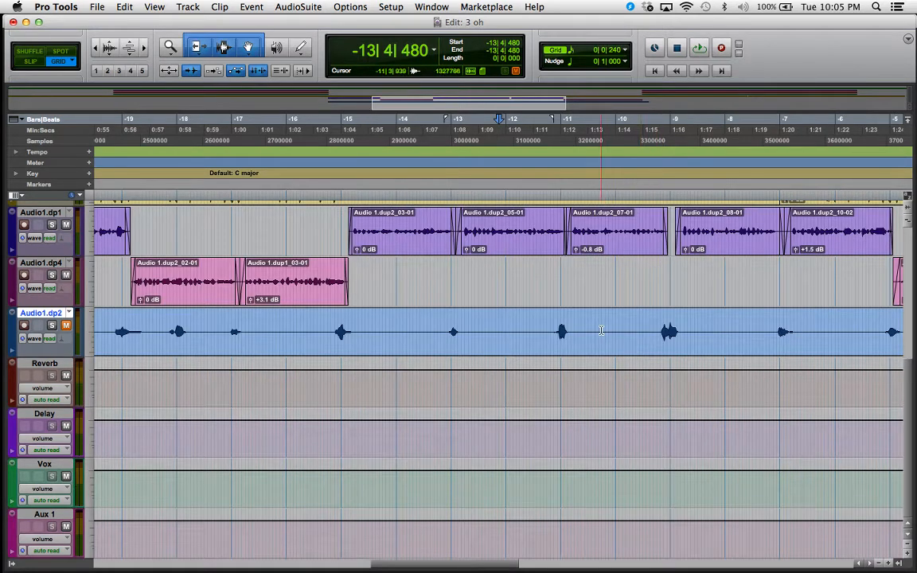
drag(590, 331, 607, 331)
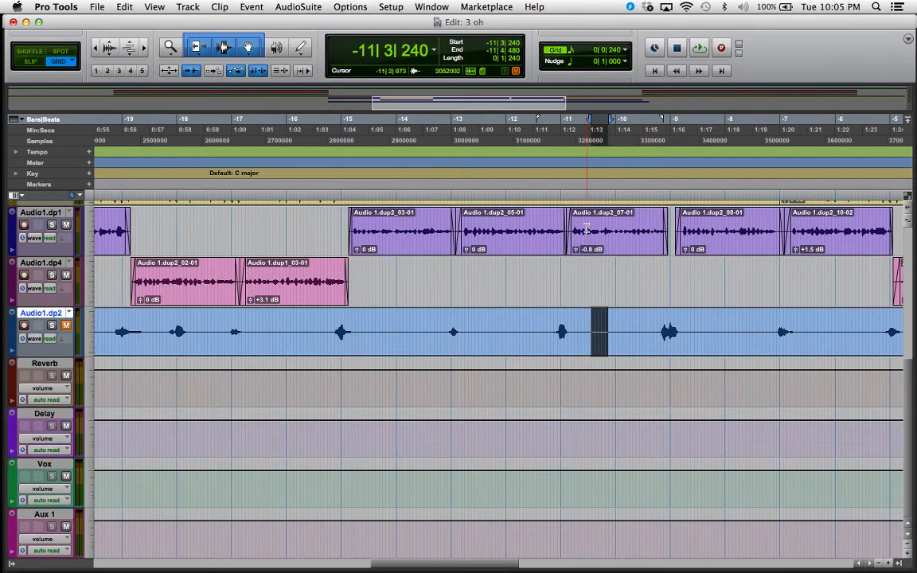
drag(584, 231, 605, 231)
key(super+bracketright)
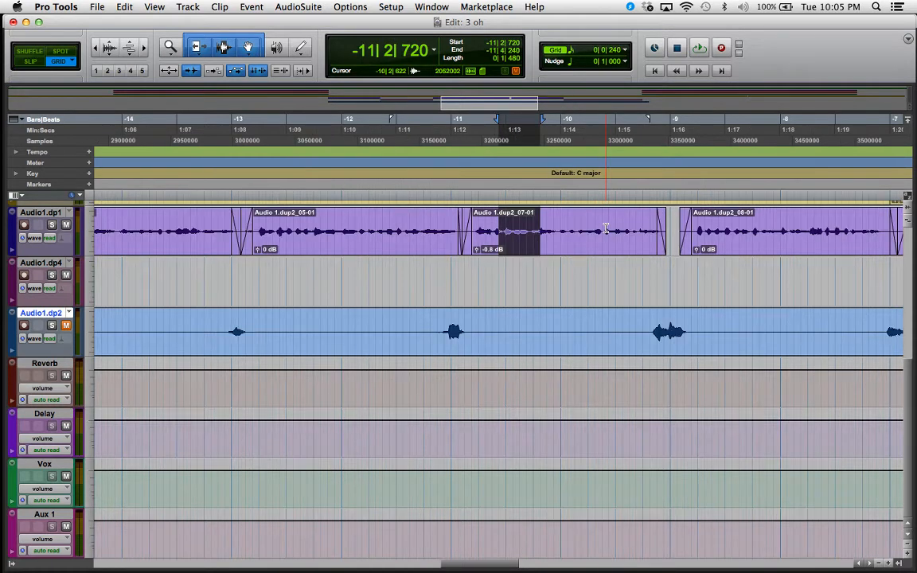
click(446, 235)
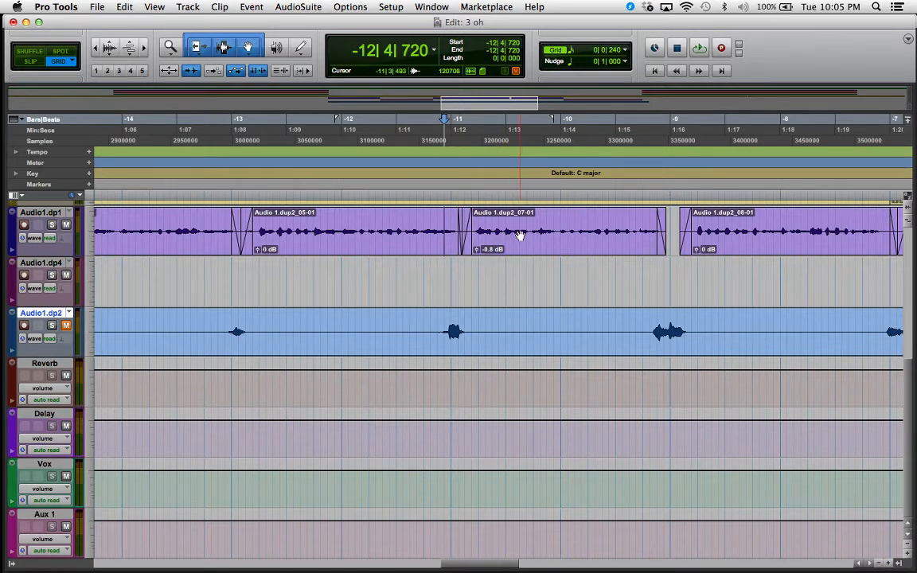
key(space)
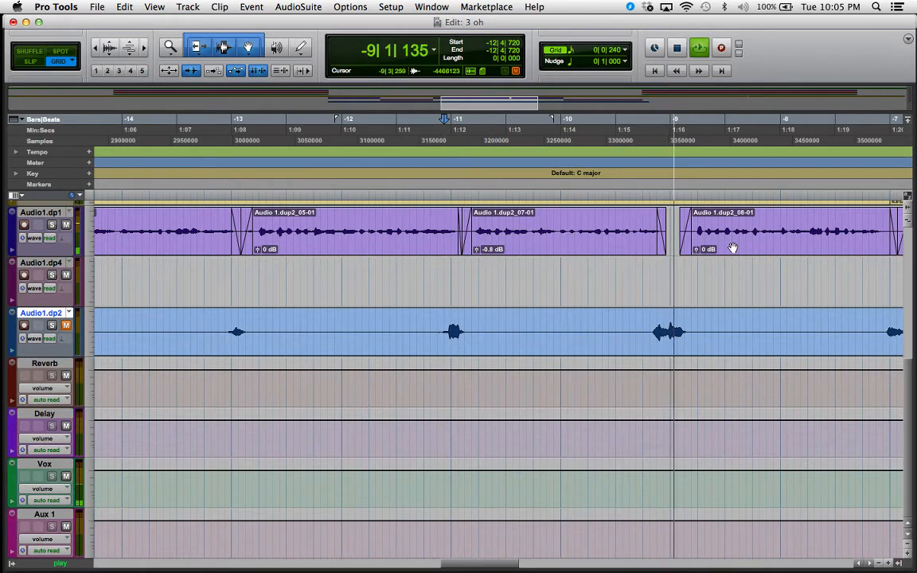
key(space)
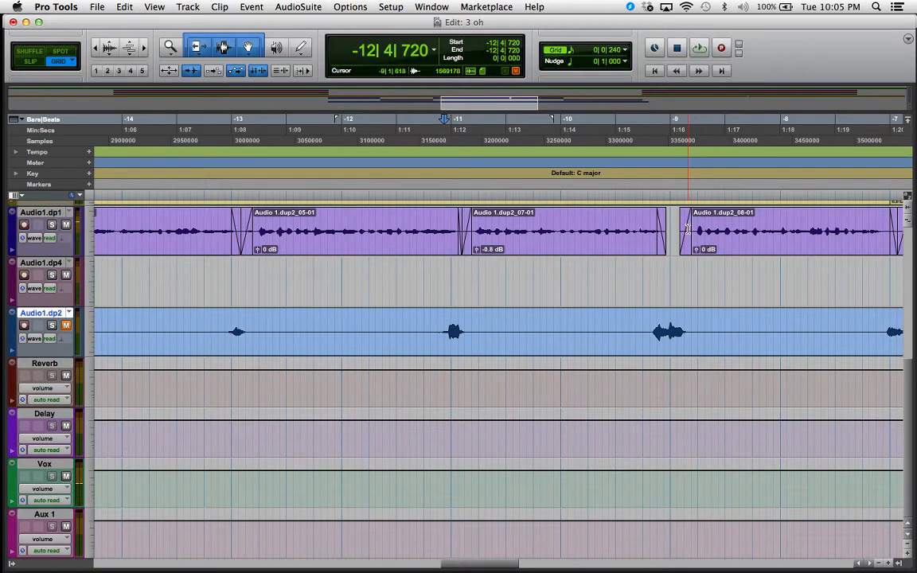
Change to Slip mode and audition the Audio1.dp1 range from -9|2|082 to -9|4|235.
click(688, 230)
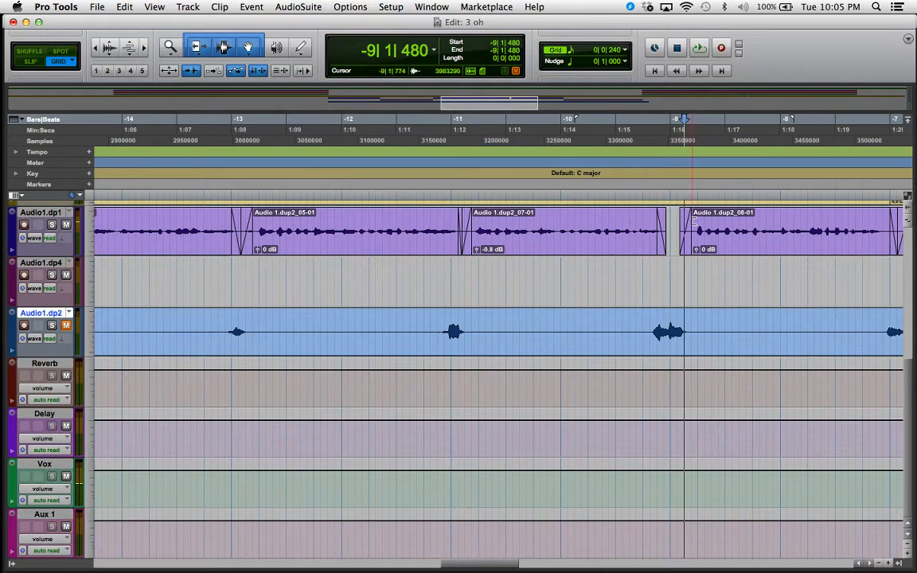
click(31, 61)
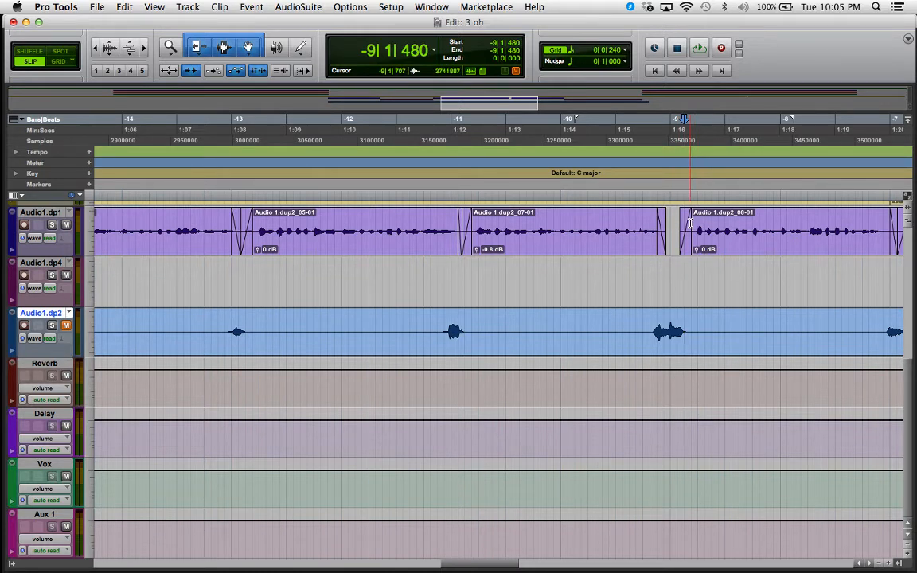
drag(699, 230, 758, 239)
key(space)
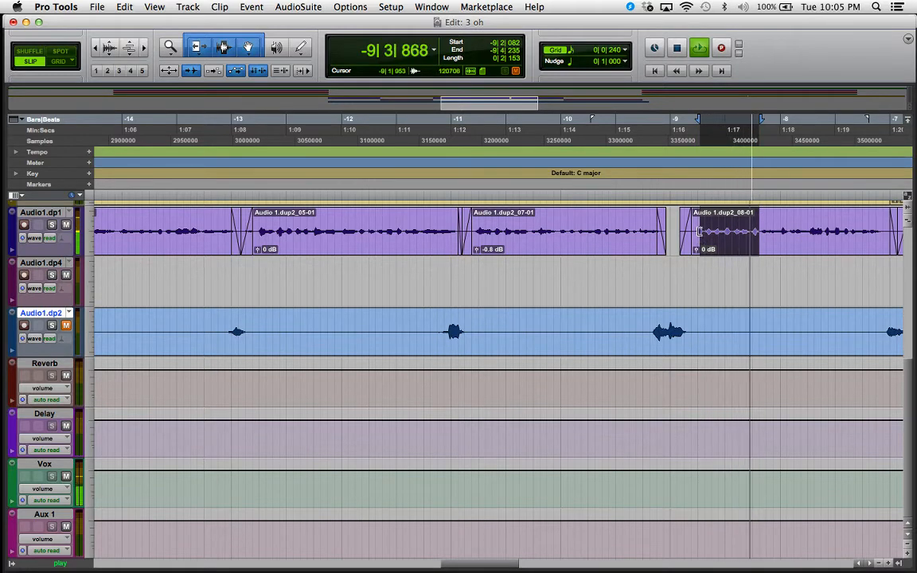
key(space)
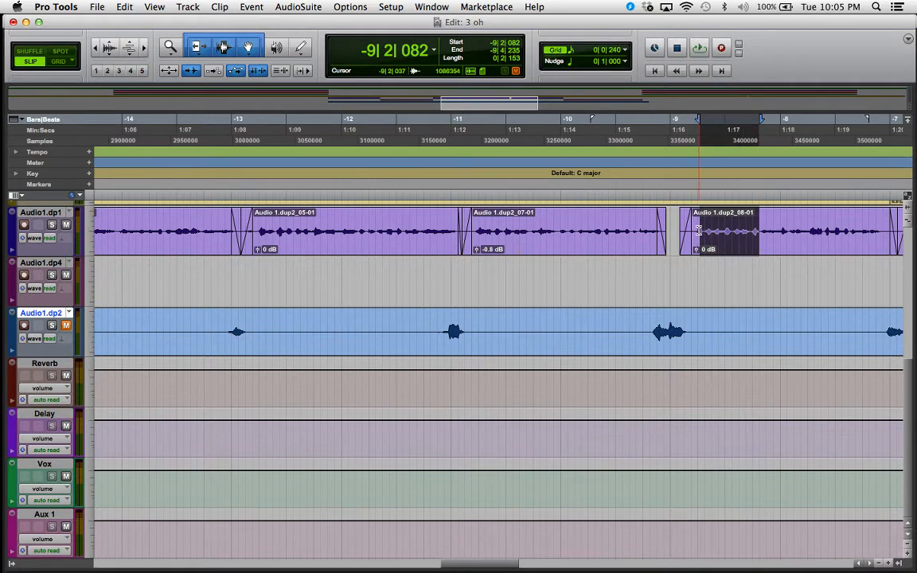
Reselect the Audio1.dp1 phrase from -9|1|785 to -9|4|257 and audition it.
key(super+bracketright)
key(super+bracketright)
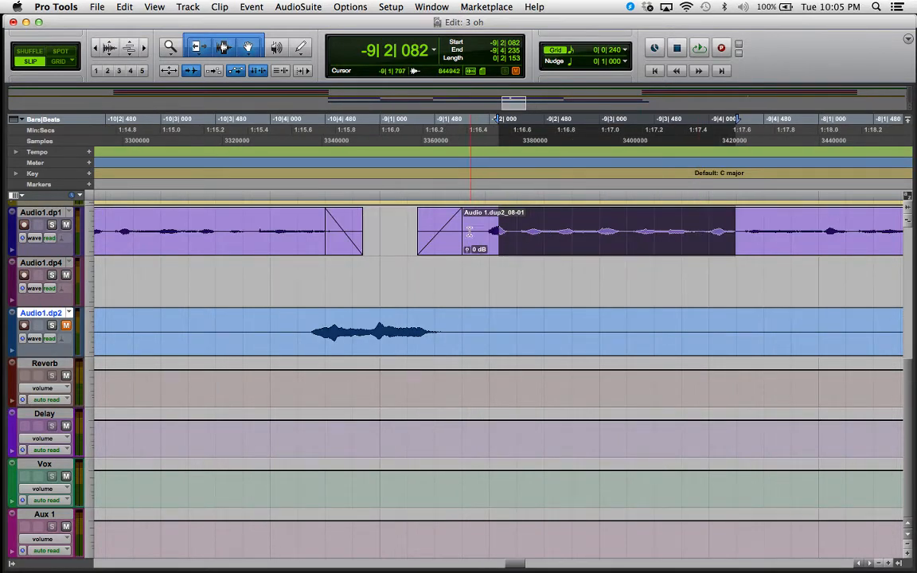
drag(470, 231, 737, 249)
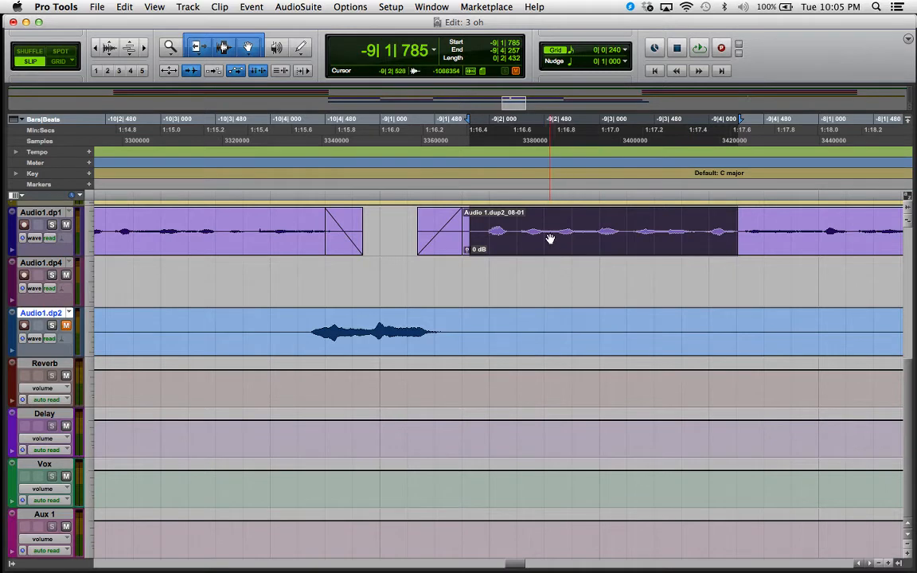
key(space)
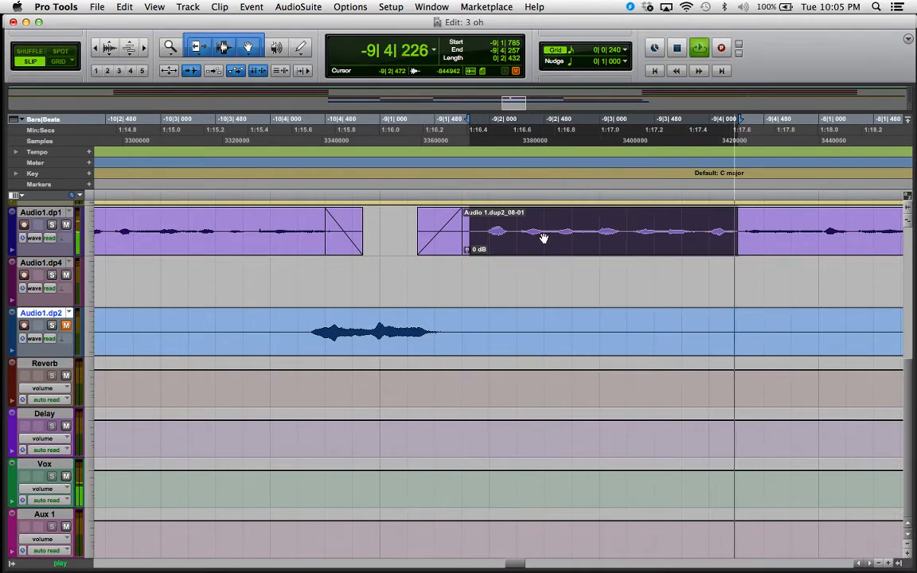
key(space)
Narrow the Audio1.dp1 selection to -9|1|930 through -9|3|872 and audition it.
drag(485, 230, 699, 249)
key(space)
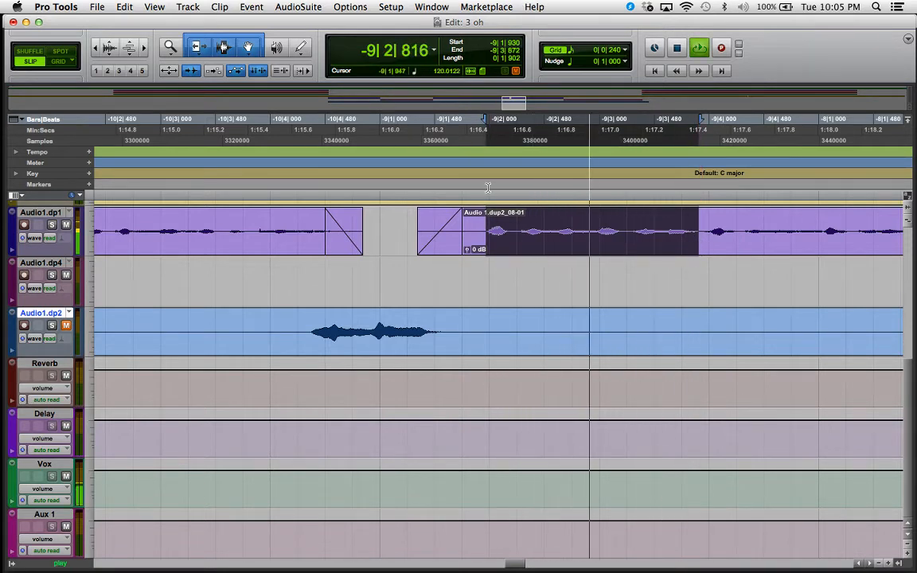
key(space)
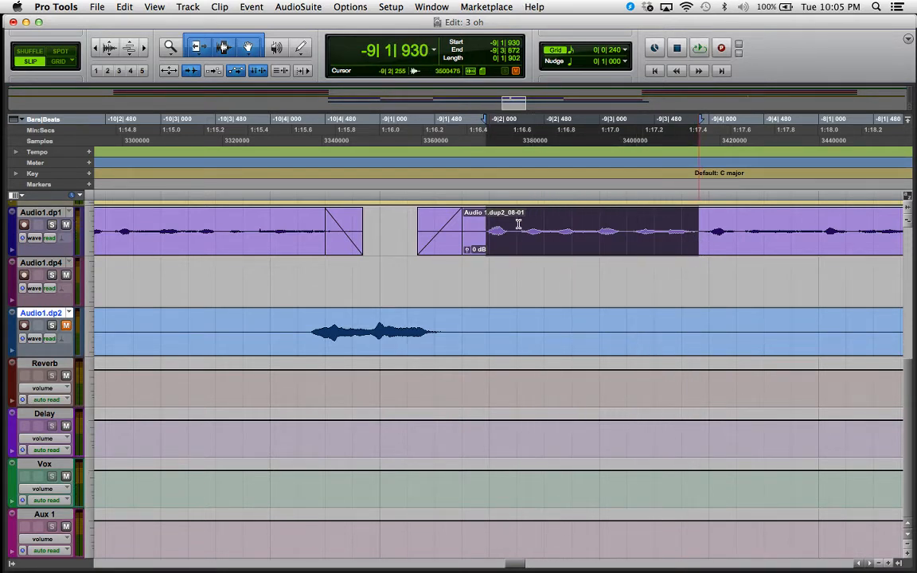
Return to the Mix window and open the EQ3 7-Band on the Audio1.dp1 track.
key(super+equal)
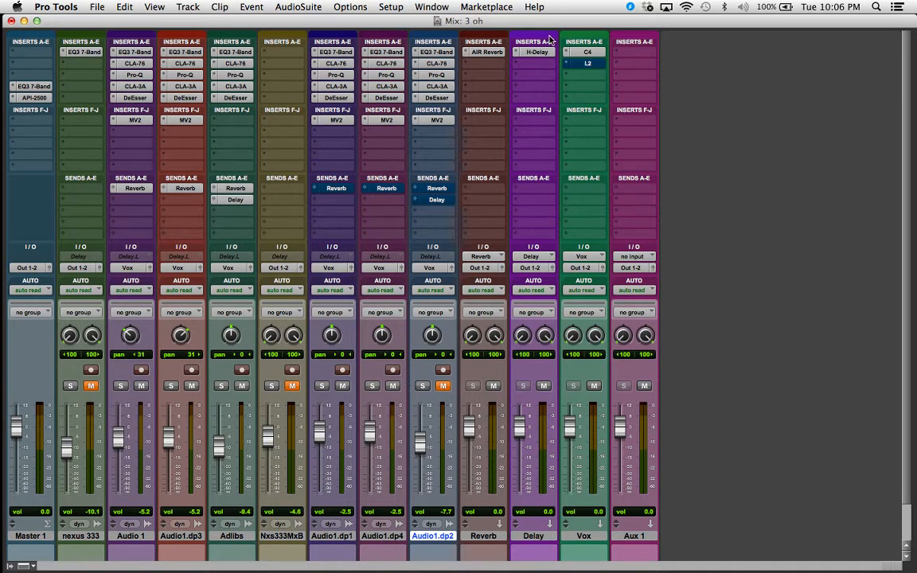
click(335, 52)
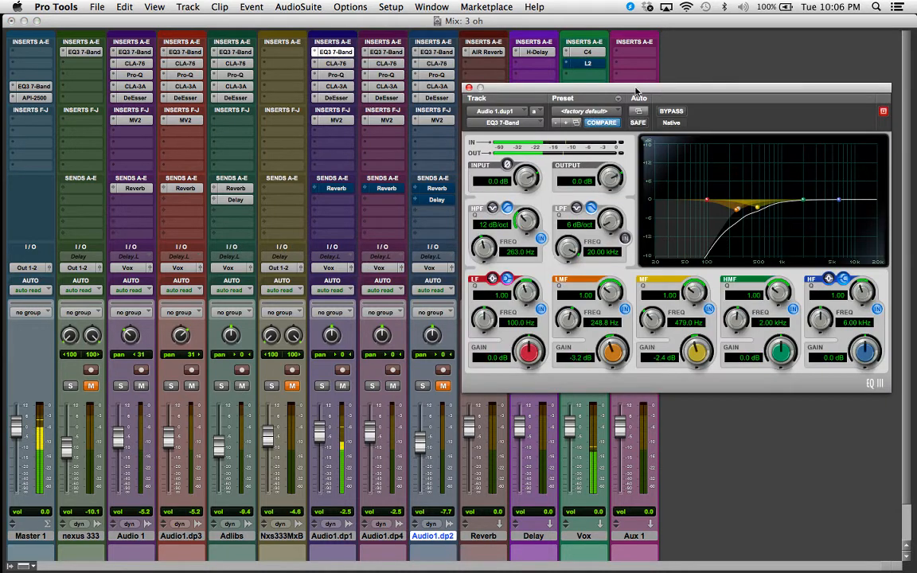
Shape a narrow HMF boost on the Audio1.dp1 EQ with Q 6.17 and about 13.9 dB at 2.08 kHz.
drag(591, 86, 414, 78)
drag(625, 192, 621, 184)
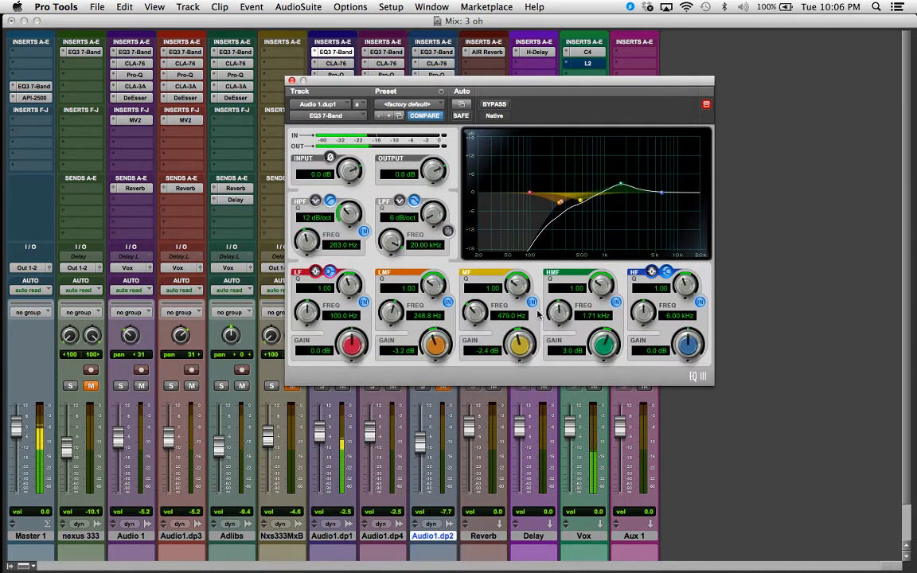
drag(601, 284, 604, 255)
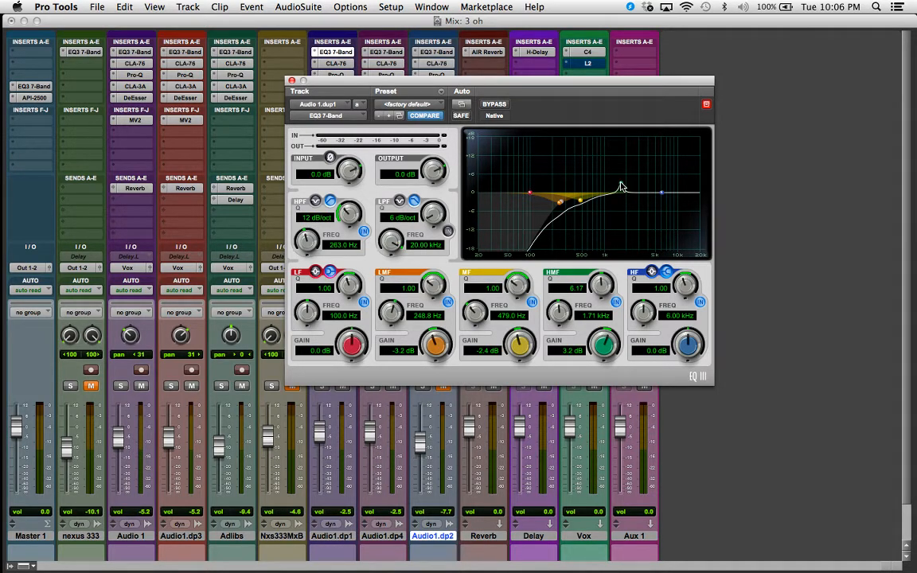
drag(622, 187, 627, 150)
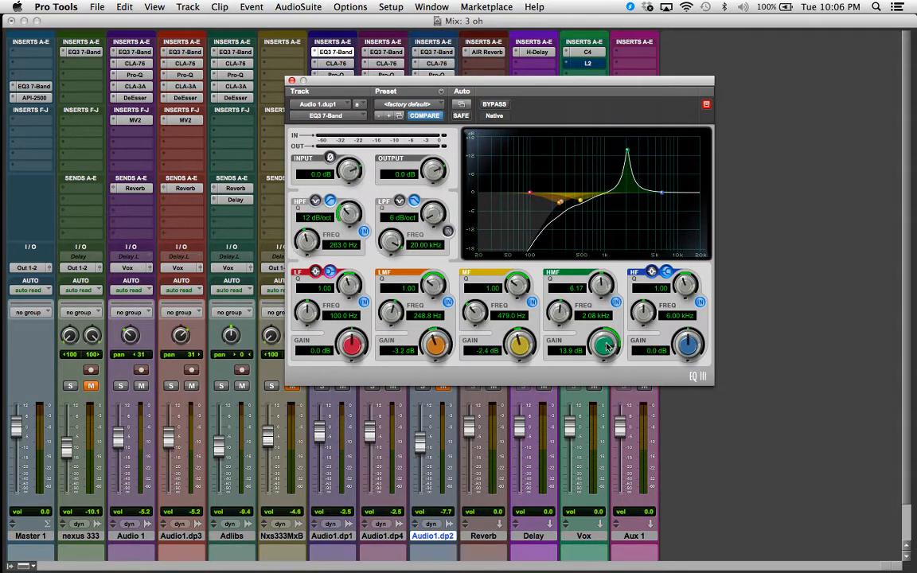
Sweep the boosted HMF band to 1.44 kHz, then narrow its Q to 7.76 and cut its gain to -4.7 dB.
drag(602, 348, 606, 351)
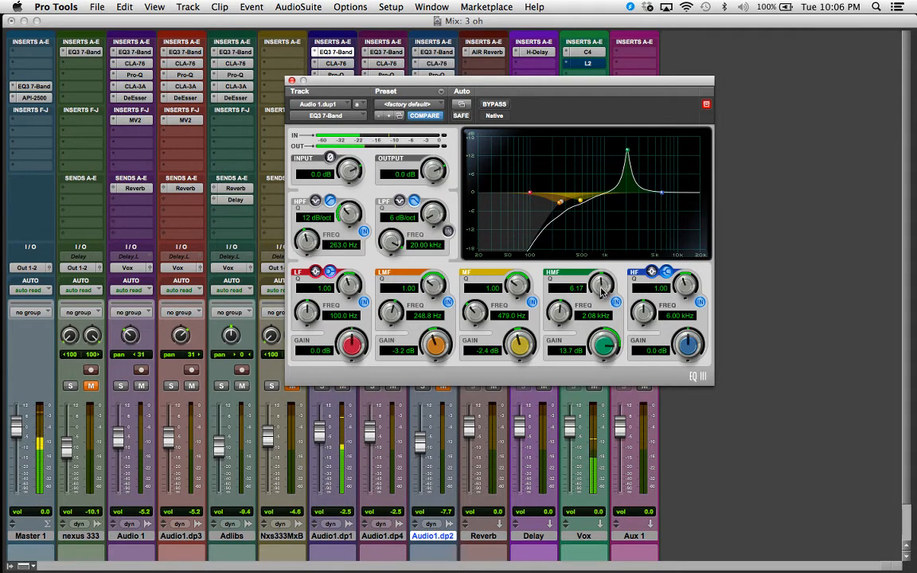
drag(602, 288, 603, 293)
drag(563, 321, 553, 384)
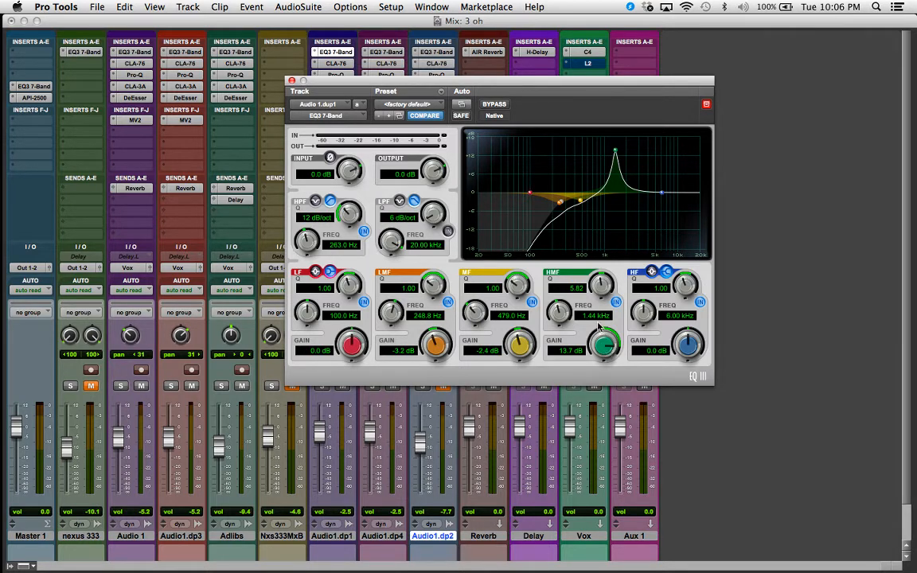
drag(602, 294, 603, 278)
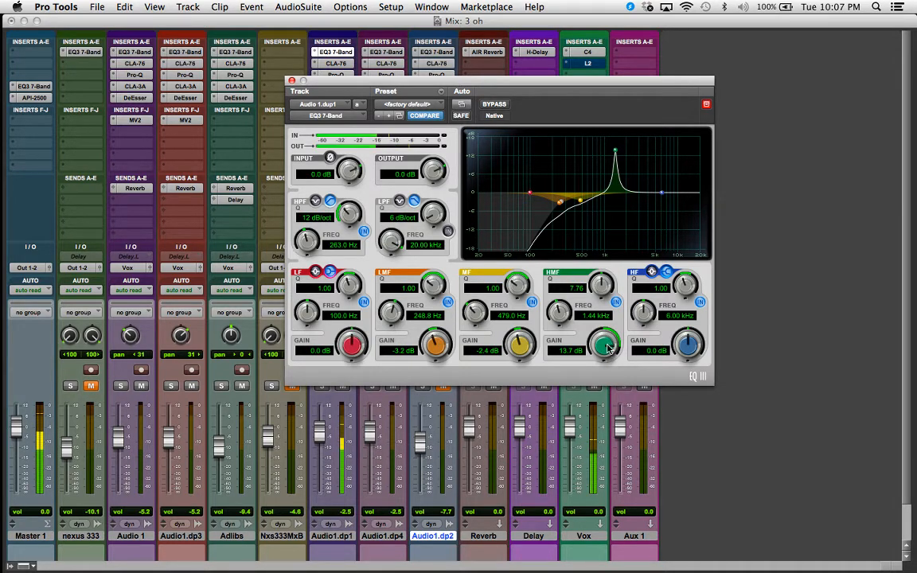
drag(608, 351, 598, 433)
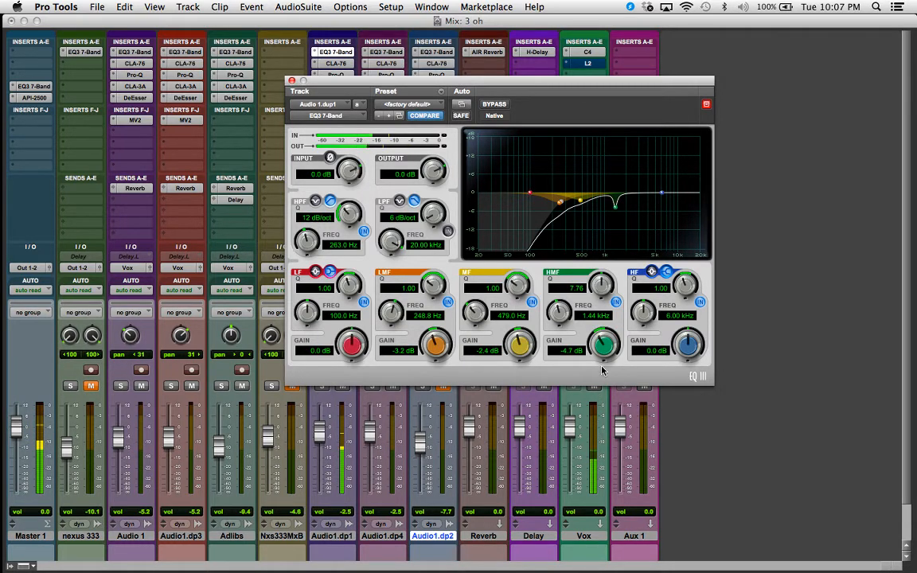
Compare Audio1.dp1 with and without the whole EQ and its HMF band, leaving both active, and close the EQ.
click(494, 104)
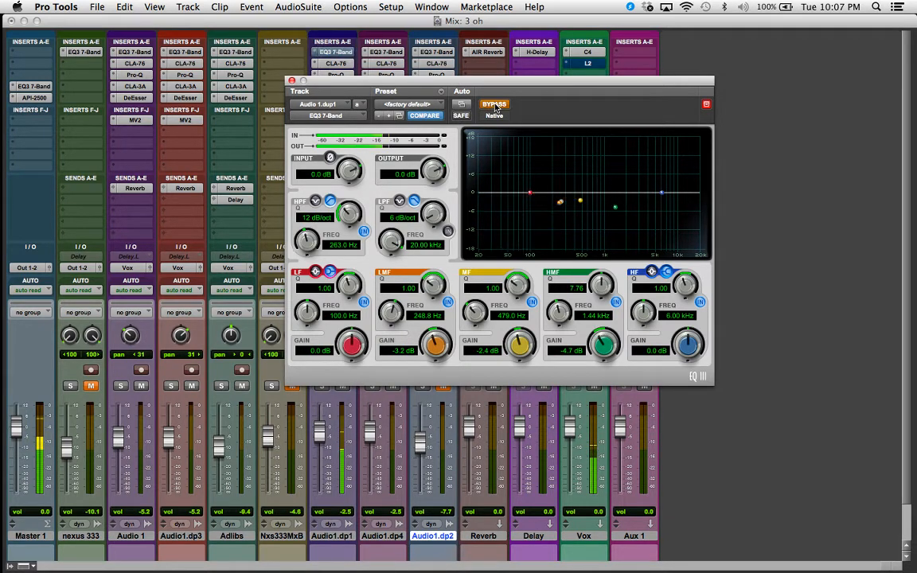
click(495, 104)
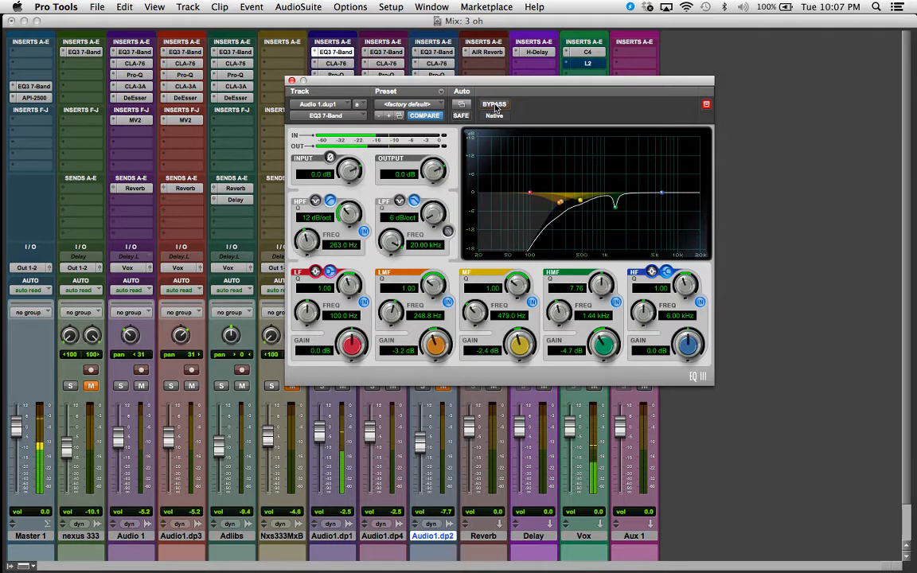
click(616, 302)
click(616, 302)
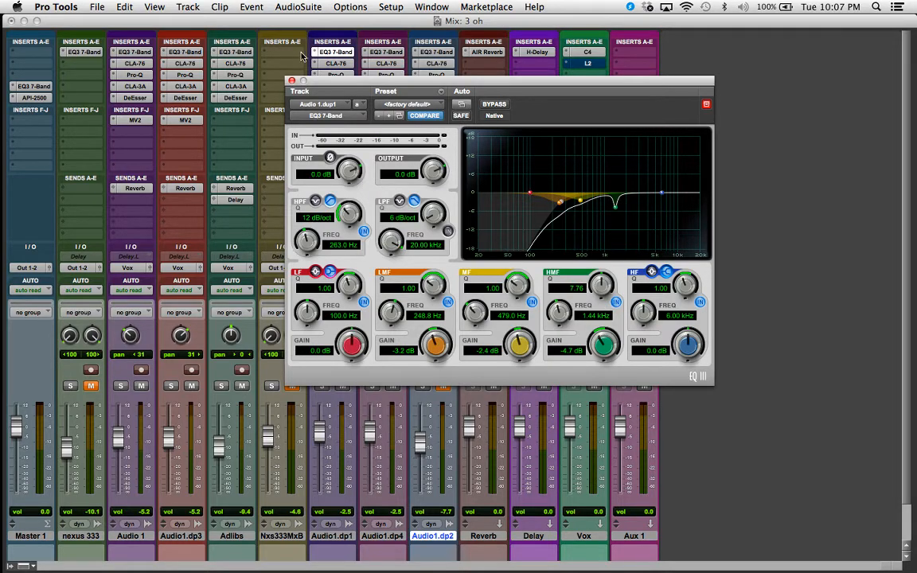
click(292, 82)
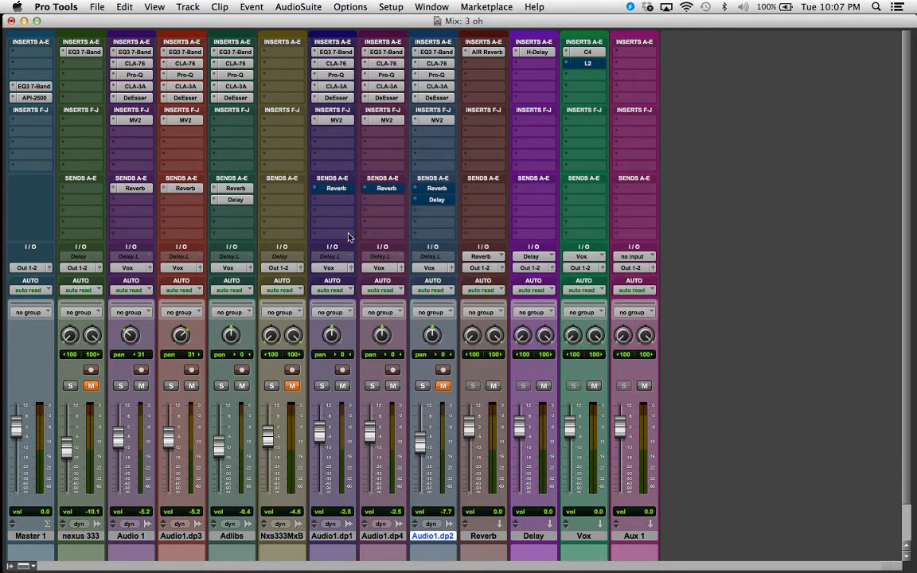
Examine the settings of the C4 and L2 plug-ins on the Vox aux track.
click(586, 56)
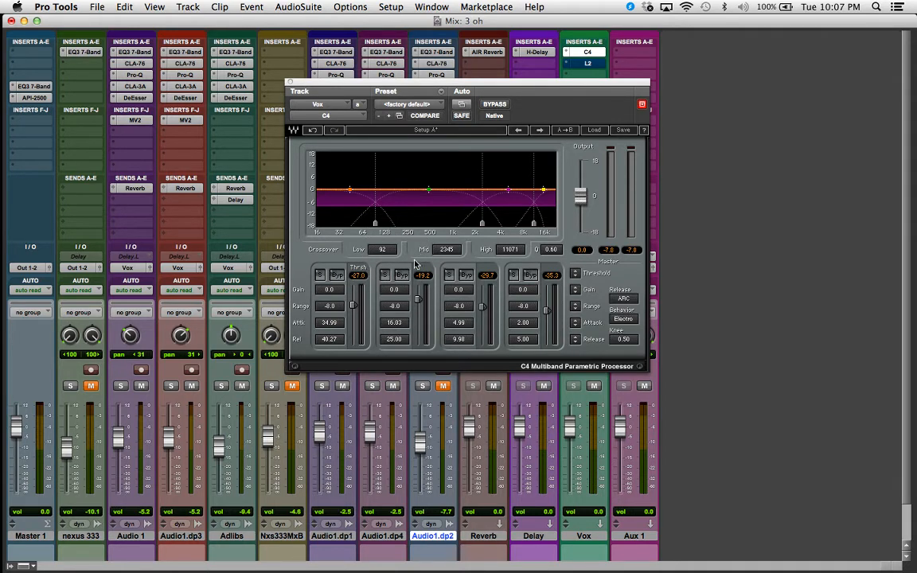
click(291, 82)
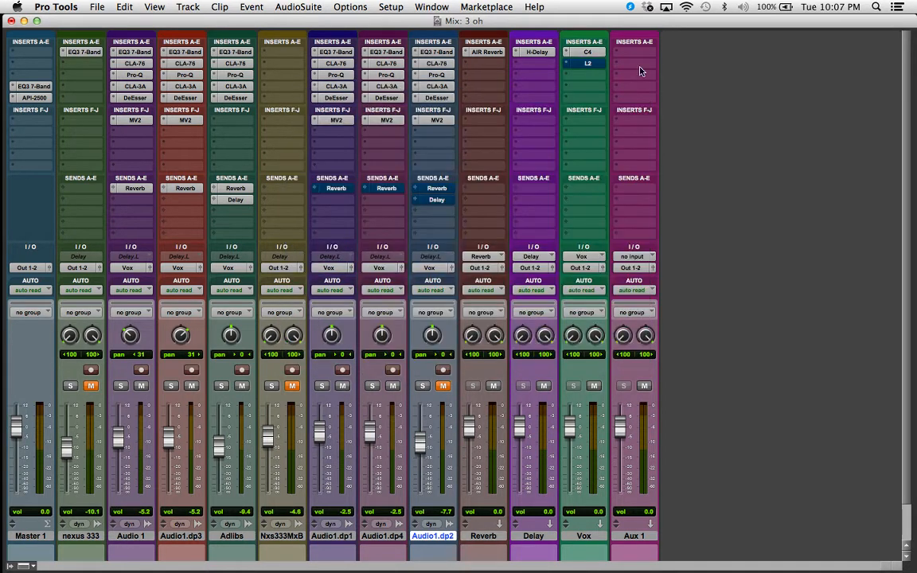
click(589, 64)
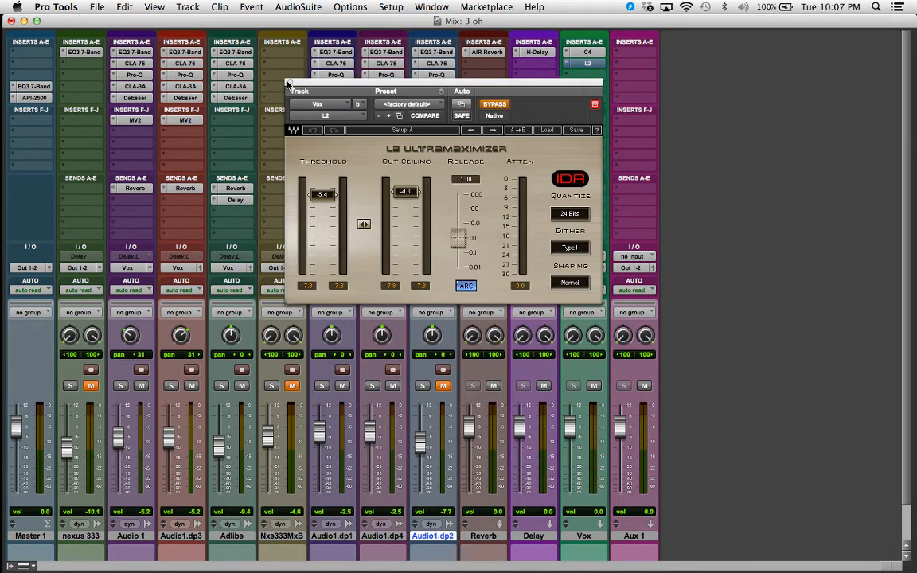
click(290, 83)
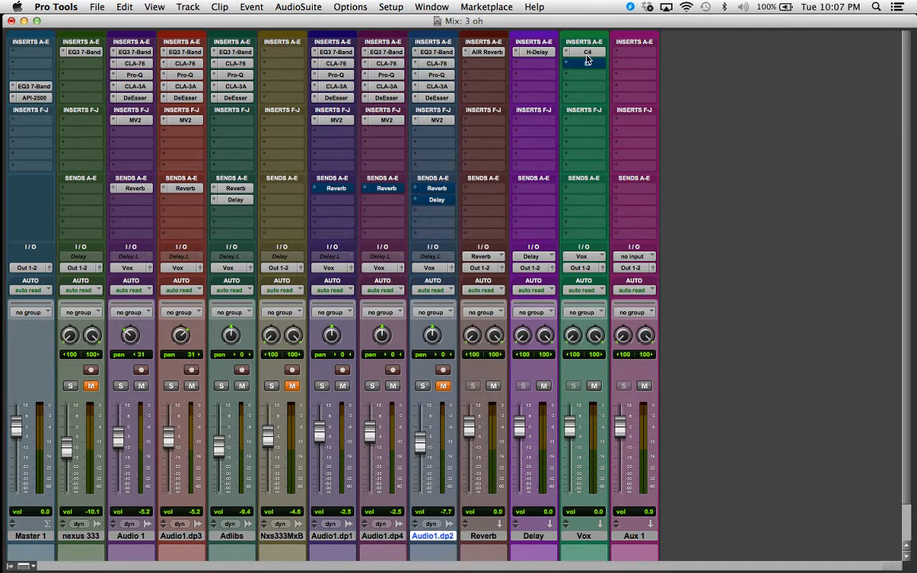
click(586, 54)
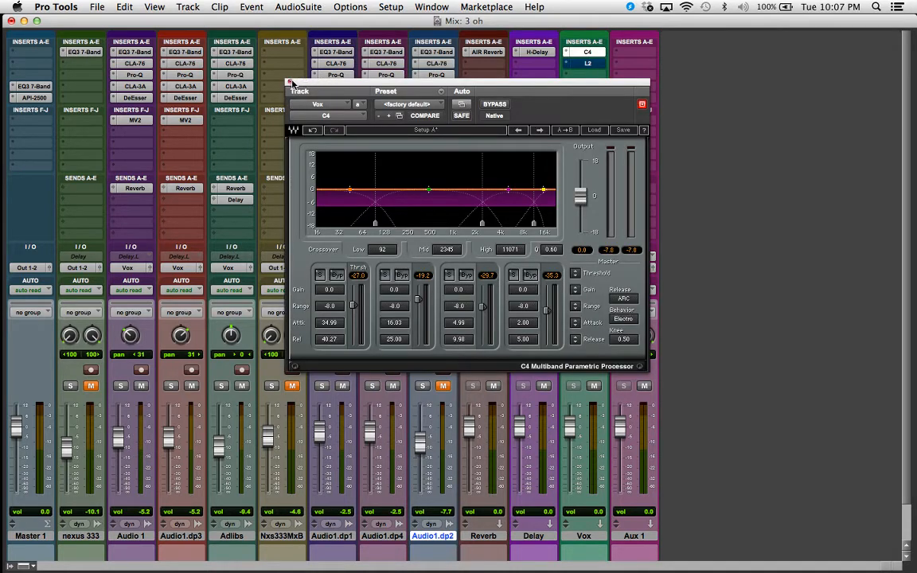
click(290, 82)
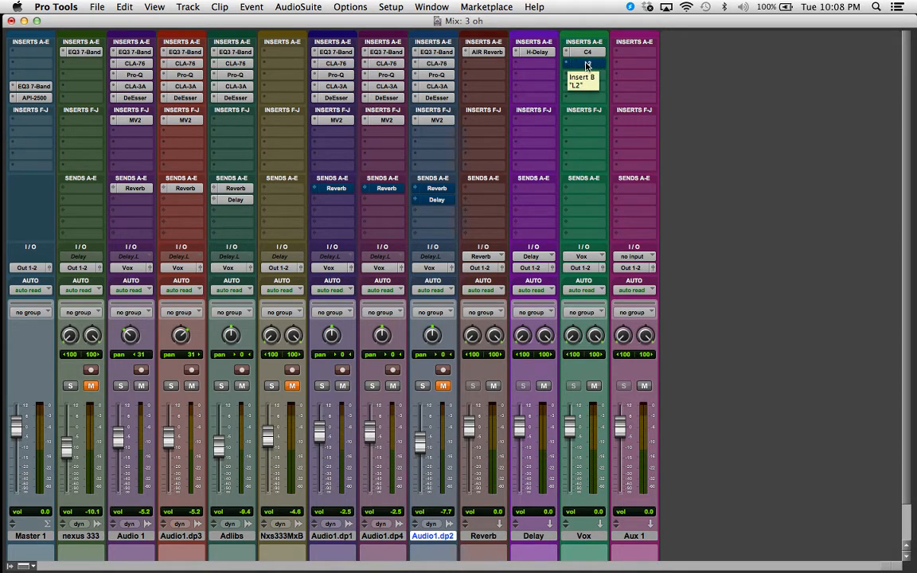
Reopen the L2 on the Vox aux, leave it bypassed, and start playback.
click(586, 67)
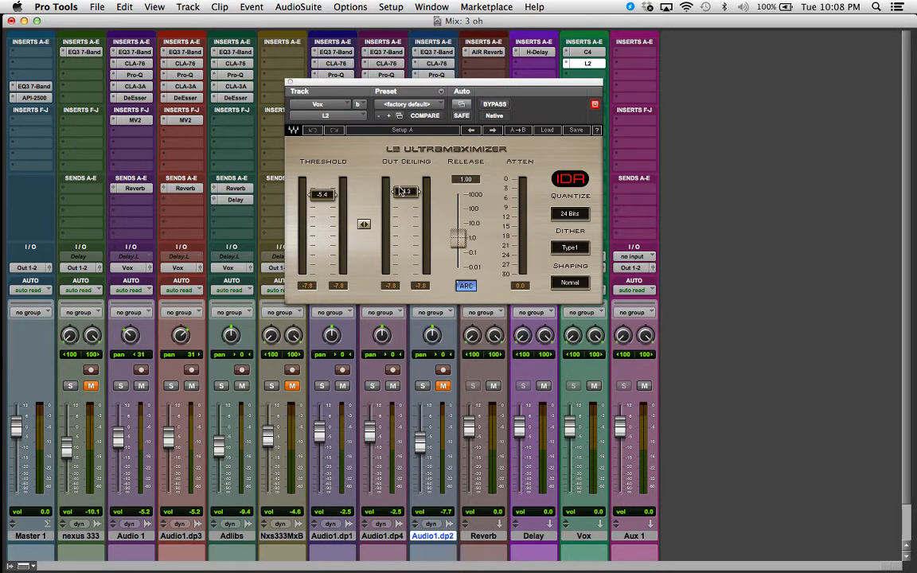
drag(354, 88, 354, 92)
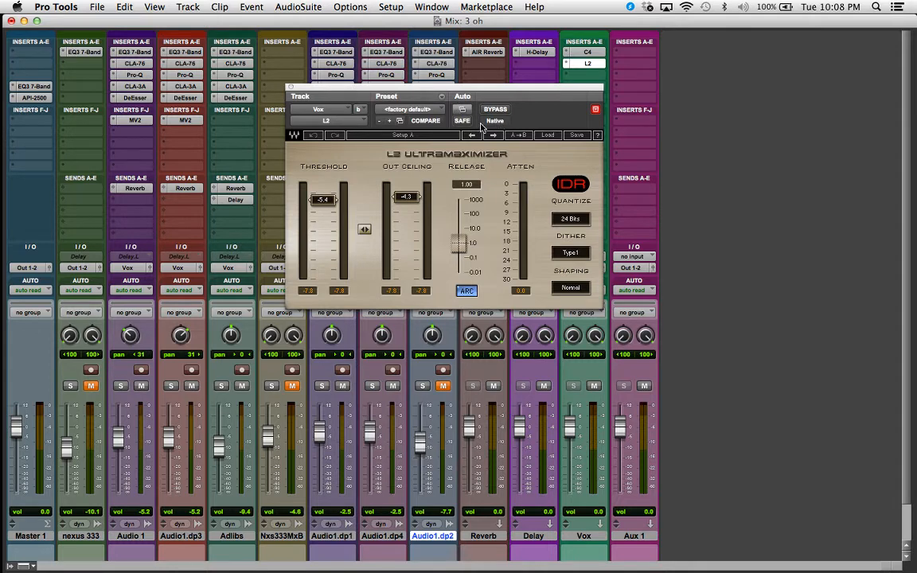
click(498, 111)
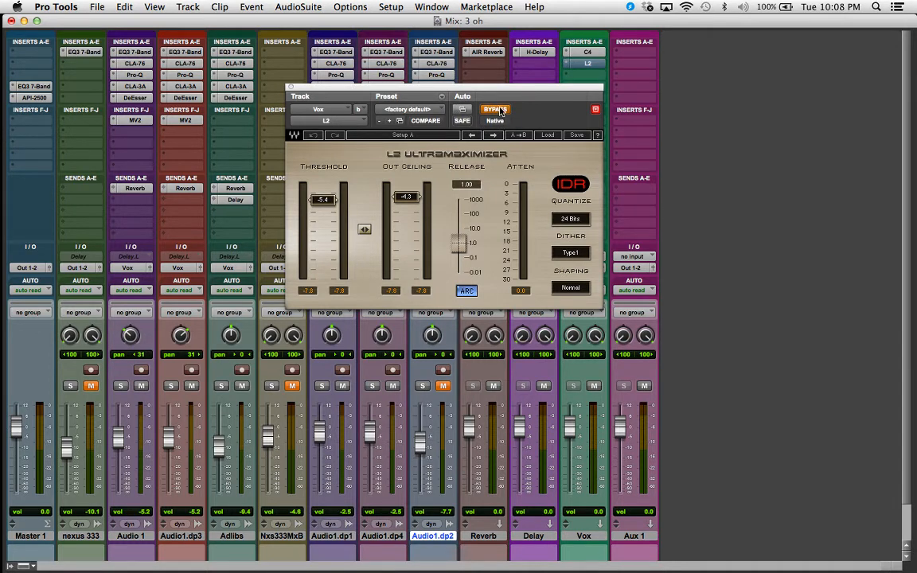
key(space)
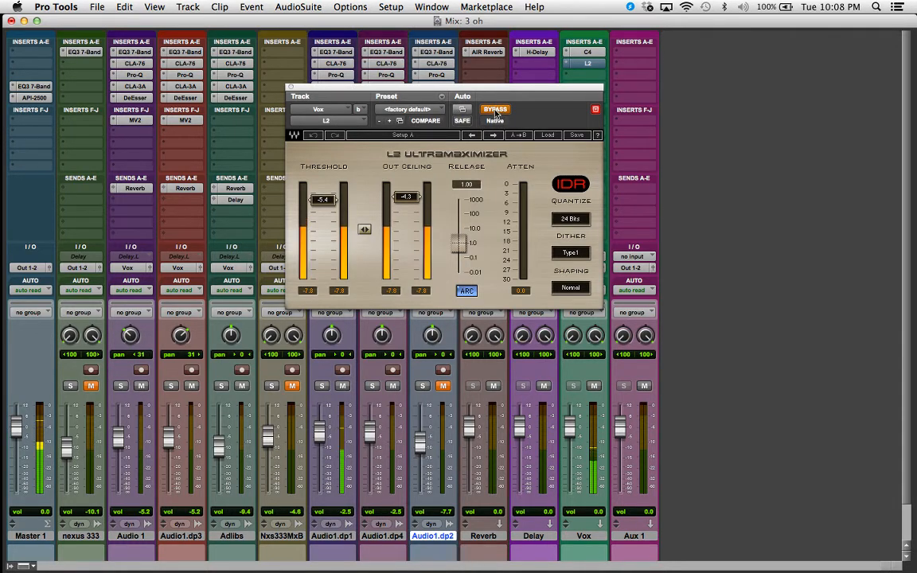
Unmute the Audio1.dp2 and Nxs333MxB tracks and continue playback in the Edit window from -9|1|184.
click(442, 386)
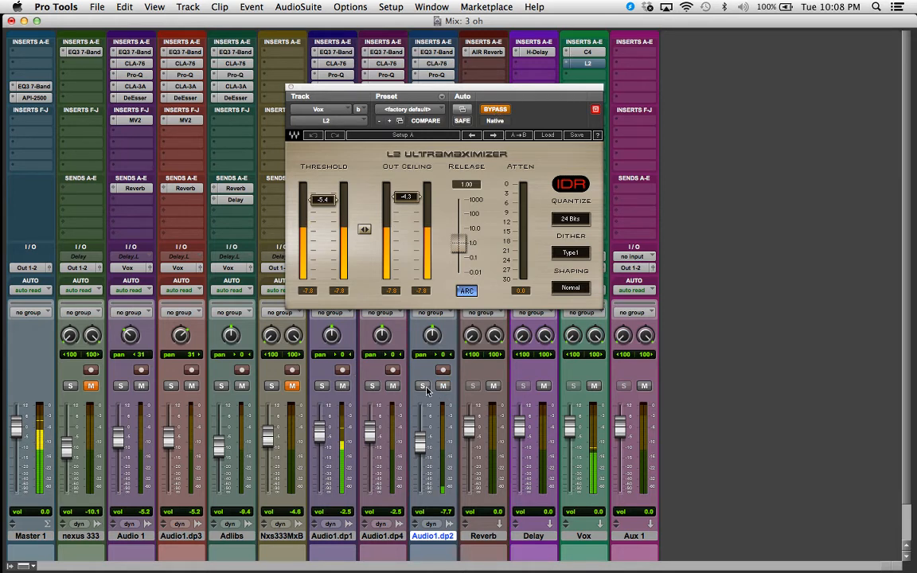
click(292, 386)
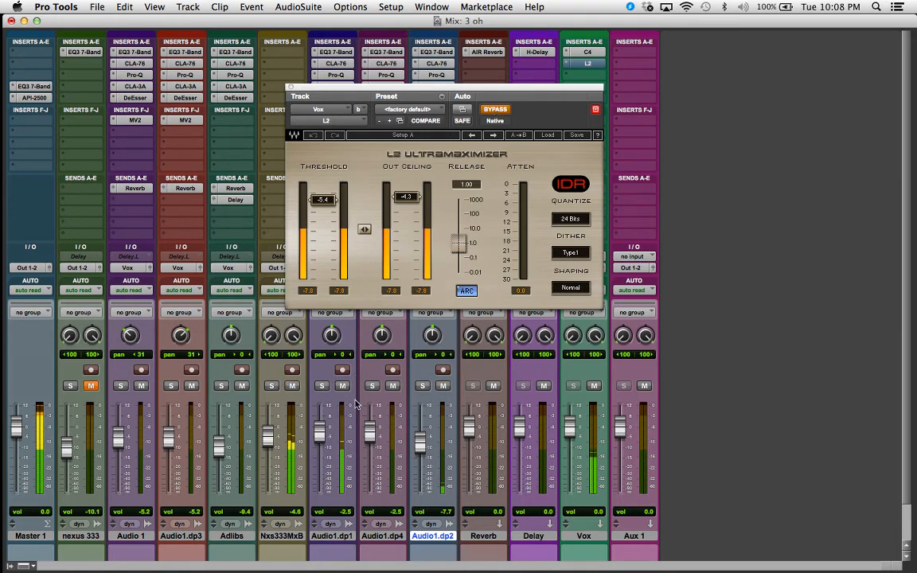
key(super+equal)
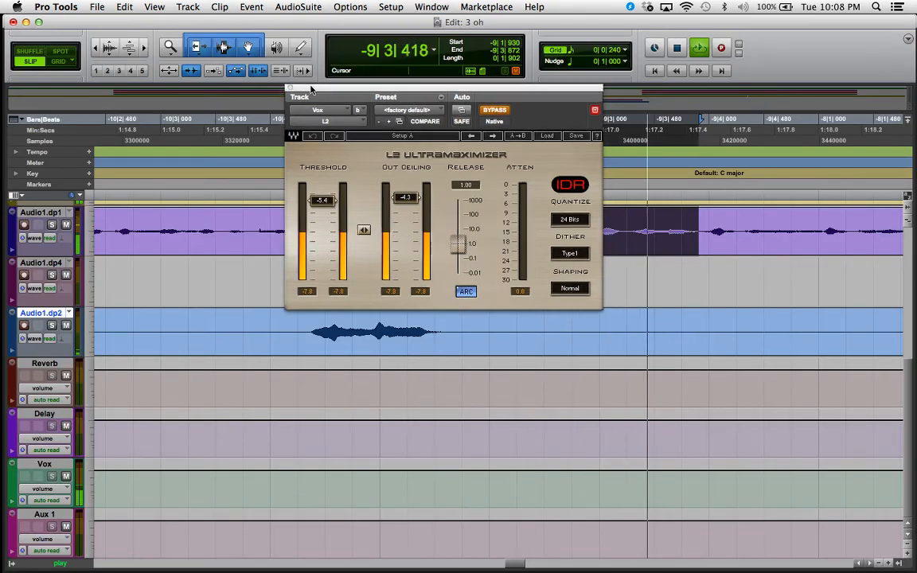
drag(310, 89, 19, 81)
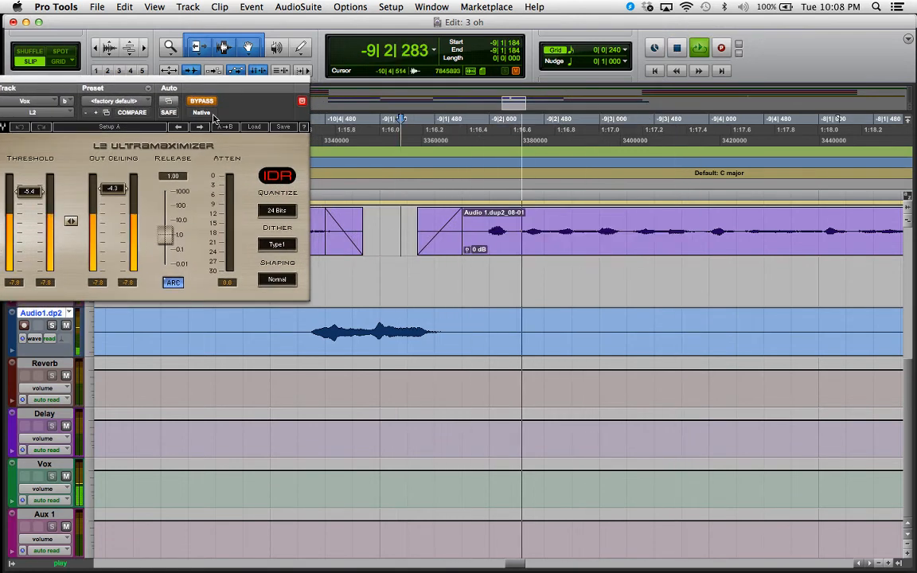
drag(182, 80, 321, 64)
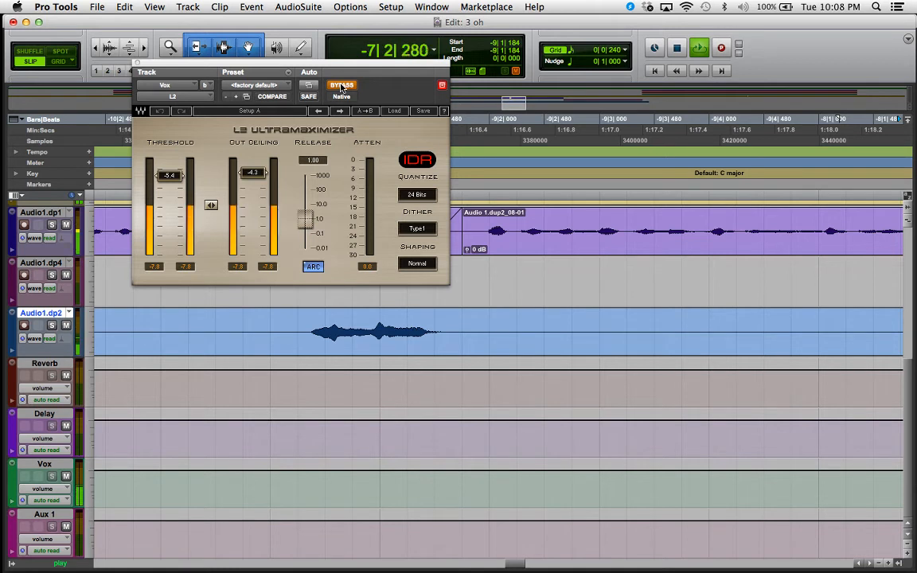
Compare the vocals with the Vox L2 bypassed and engaged during playback, leave it engaged, and stop playback.
click(341, 86)
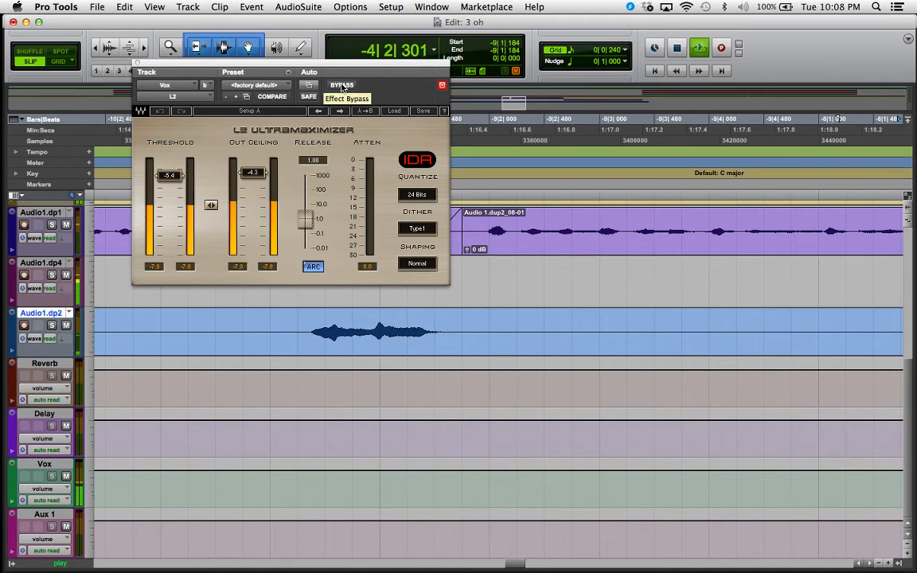
click(342, 86)
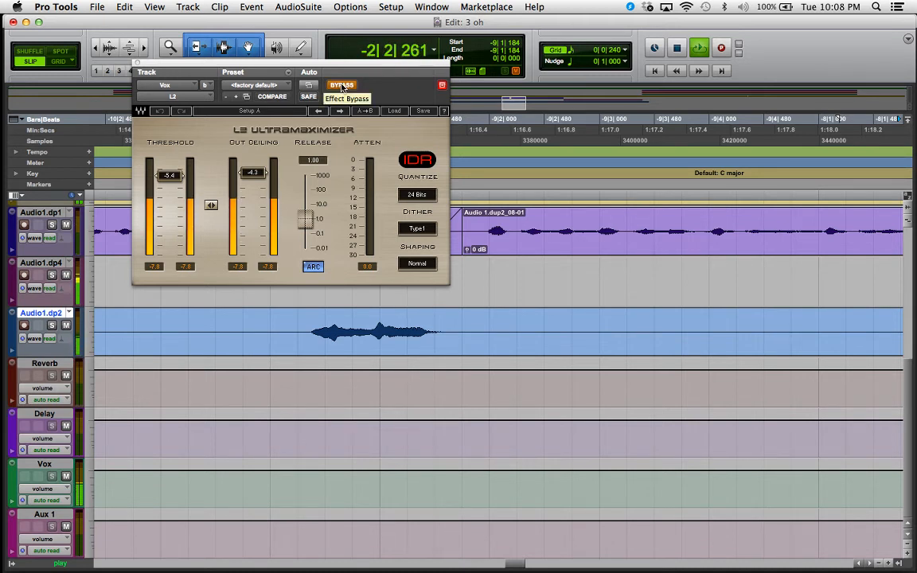
click(342, 86)
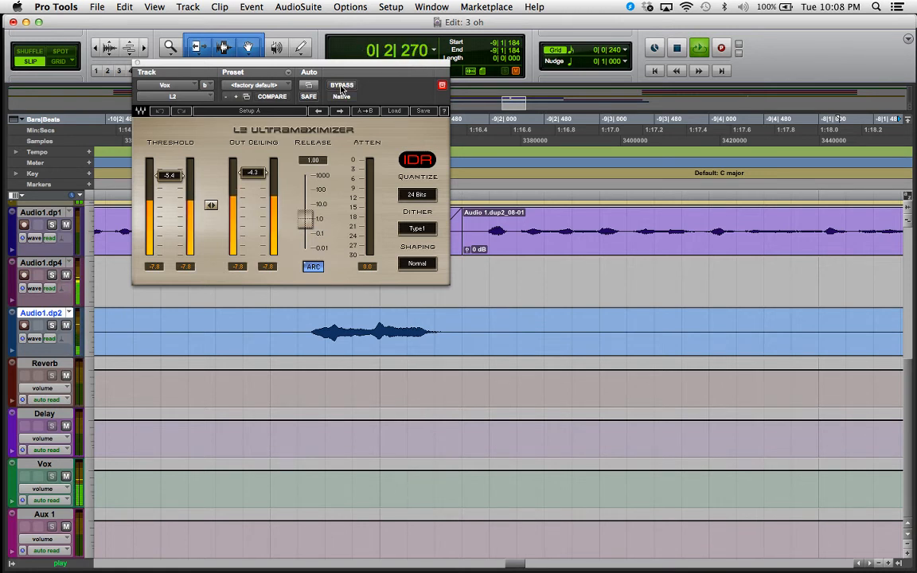
click(342, 86)
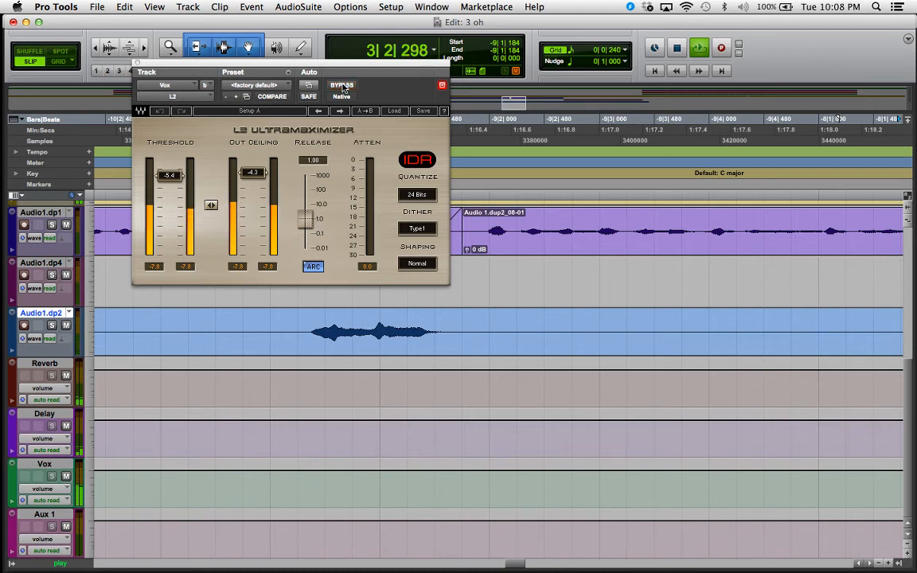
click(342, 86)
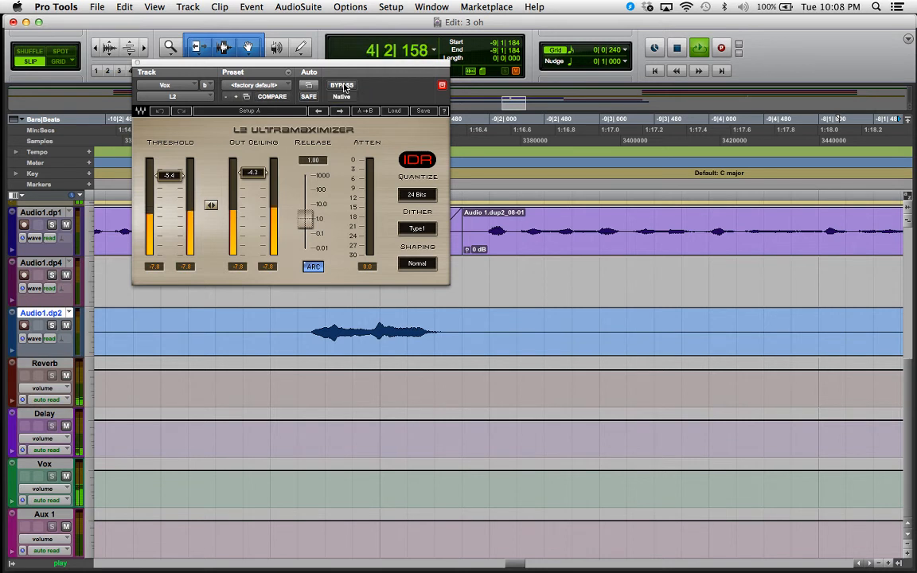
key(space)
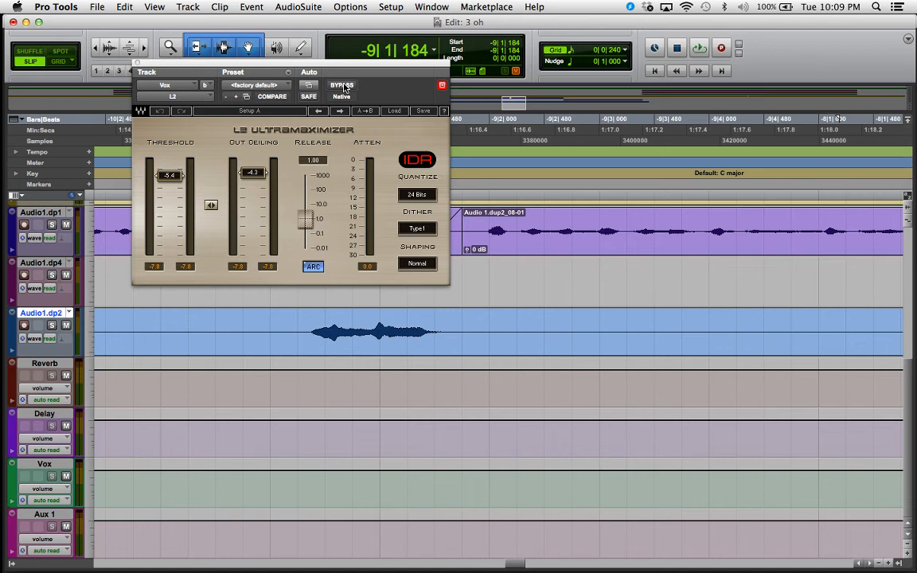
Close the L2 plug-in window and switch to OBS.
click(136, 62)
key(r)
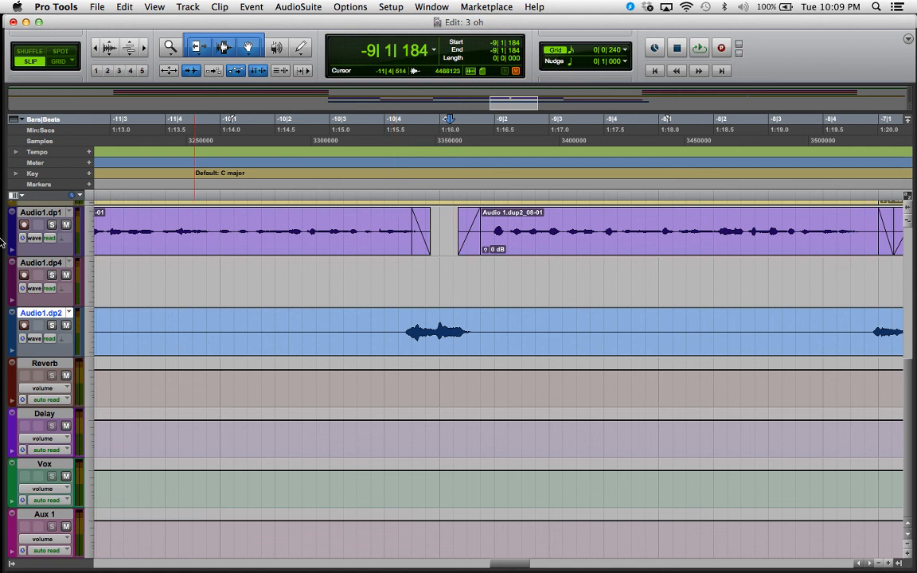
click(12, 471)
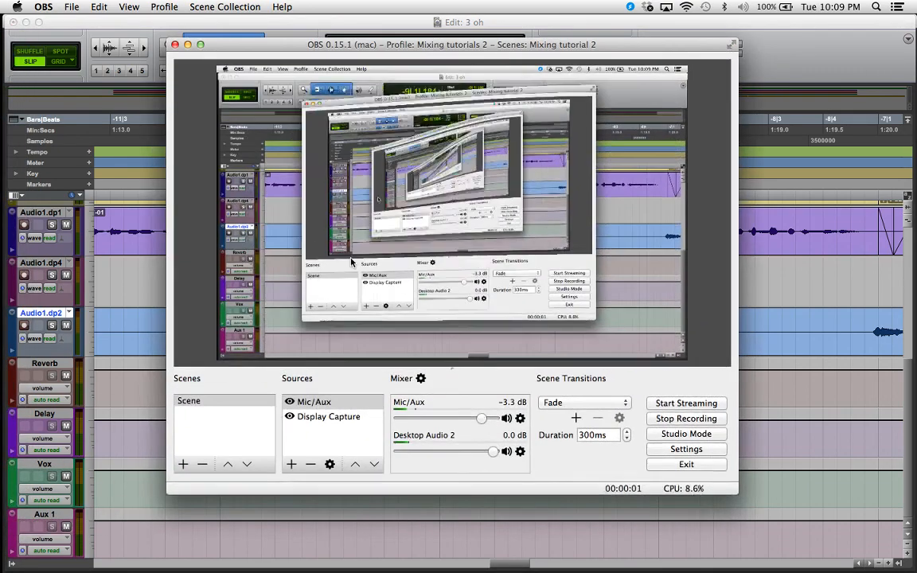